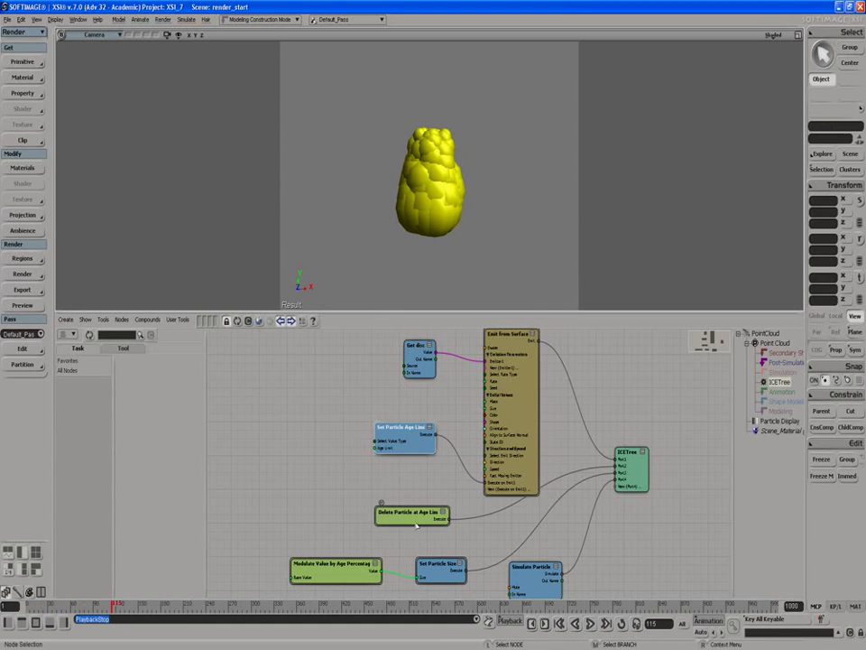
{"action": "left_click_drag", "start_coordinate": [416, 526], "coordinate": [415, 522]}
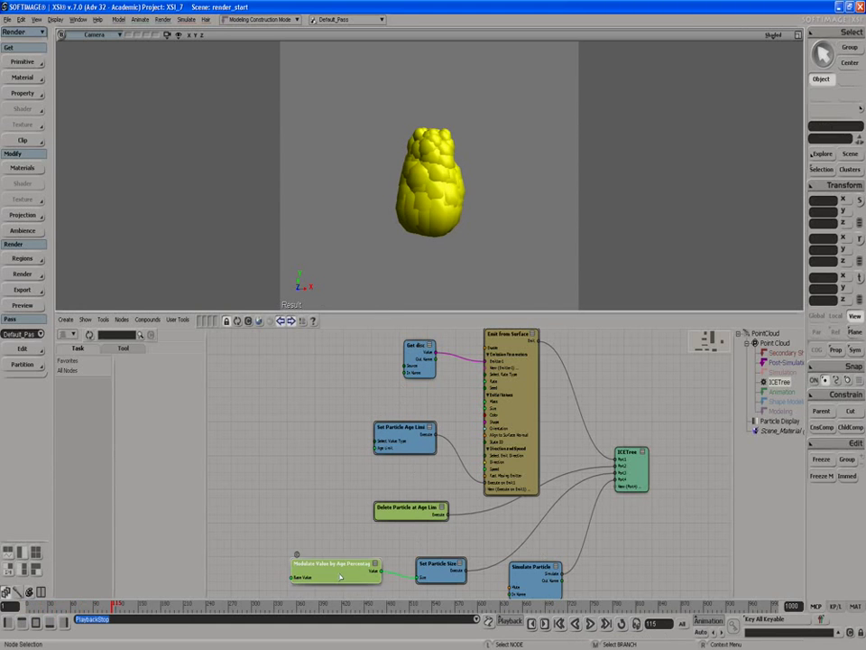
{"action": "left_click_drag", "start_coordinate": [346, 585], "coordinate": [341, 582]}
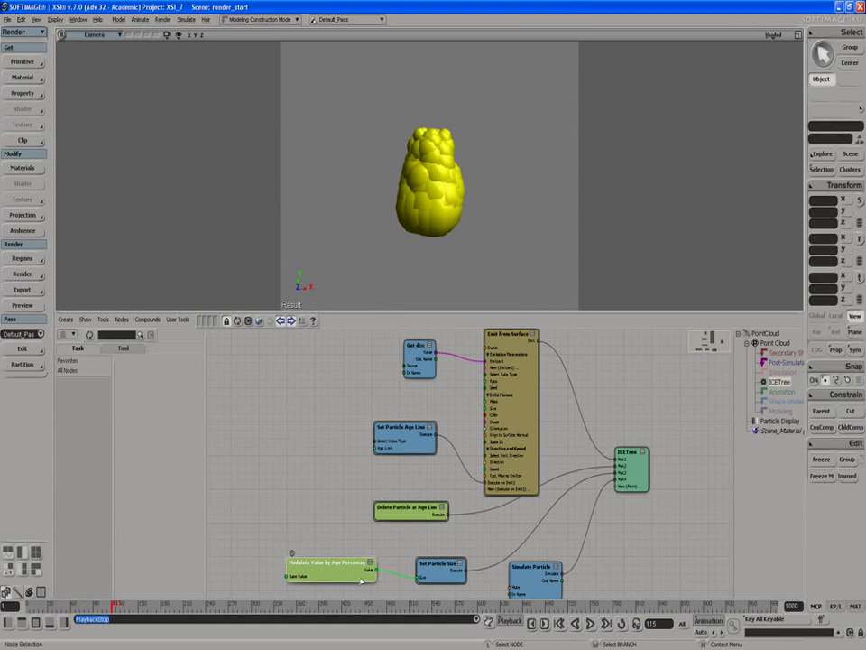
{"action": "left_click", "coordinate": [441, 565]}
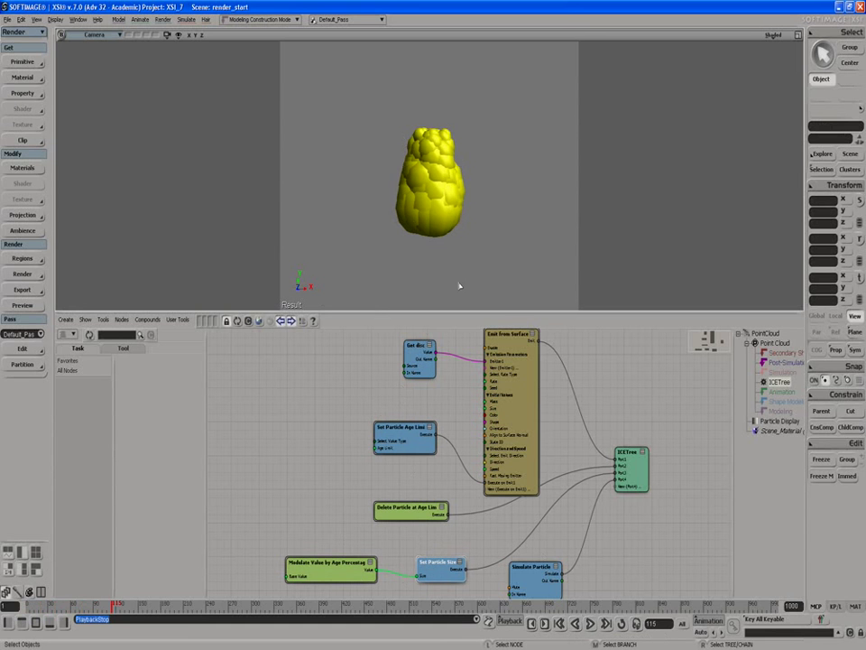
Step: Hide the disc emitter at the first frame, and play the particle simulation up to frame 123
{"action": "left_click", "coordinate": [559, 623]}
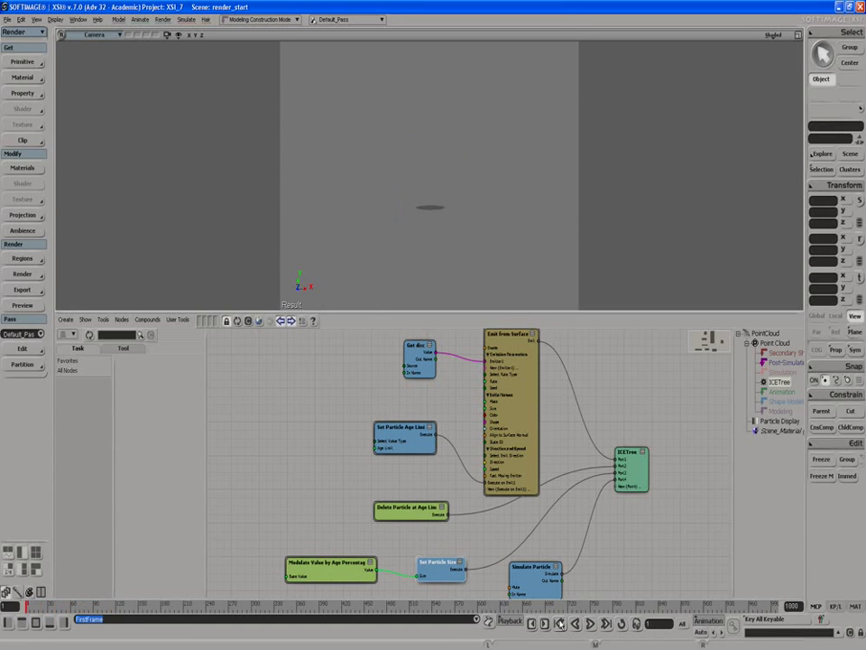
{"action": "left_click", "coordinate": [422, 208]}
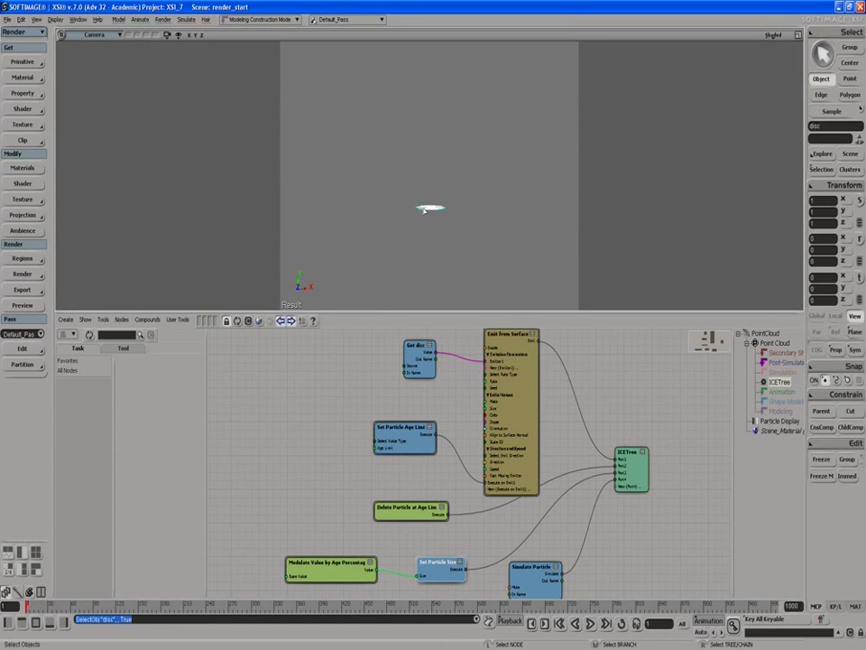
{"action": "key", "text": "h"}
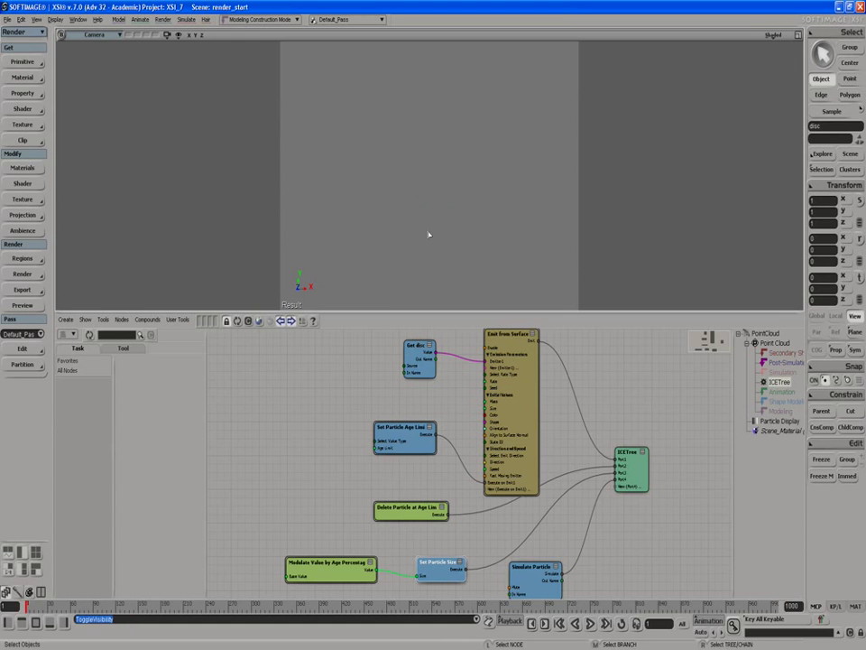
{"action": "left_click", "coordinate": [591, 625]}
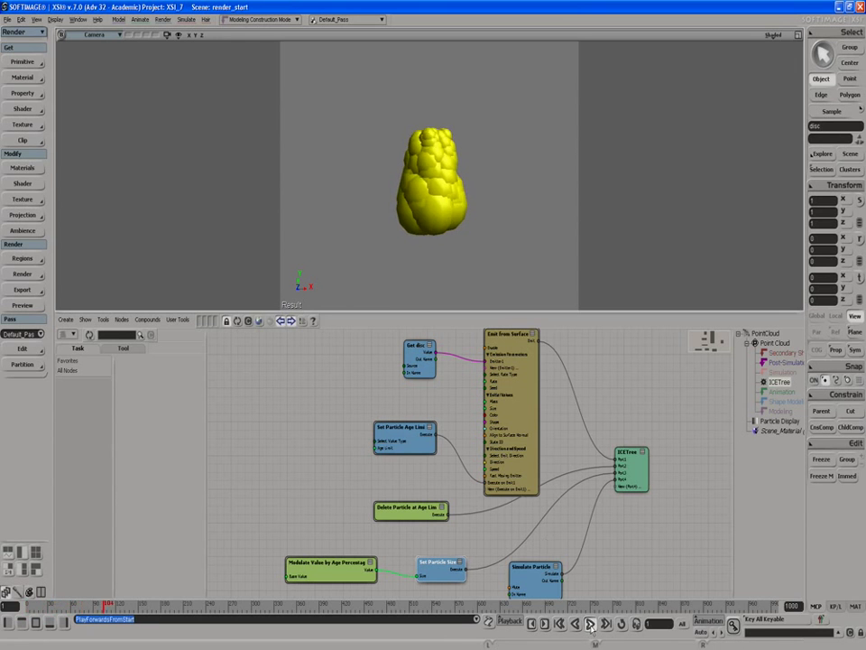
{"action": "left_click", "coordinate": [591, 624]}
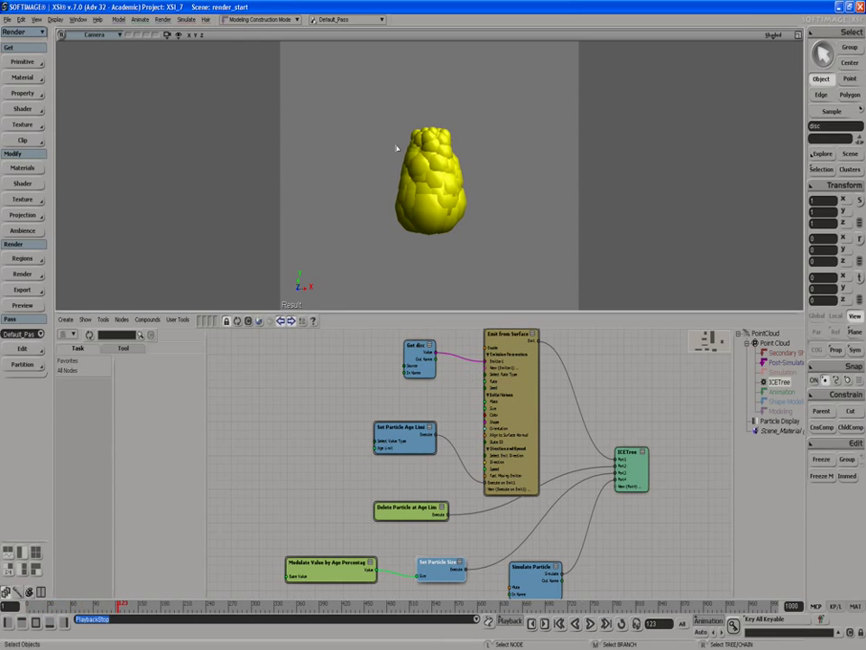
Step: Preview the particles with their current material in a render region, and close the region
{"action": "key", "text": "q"}
{"action": "left_click_drag", "start_coordinate": [374, 107], "coordinate": [478, 255]}
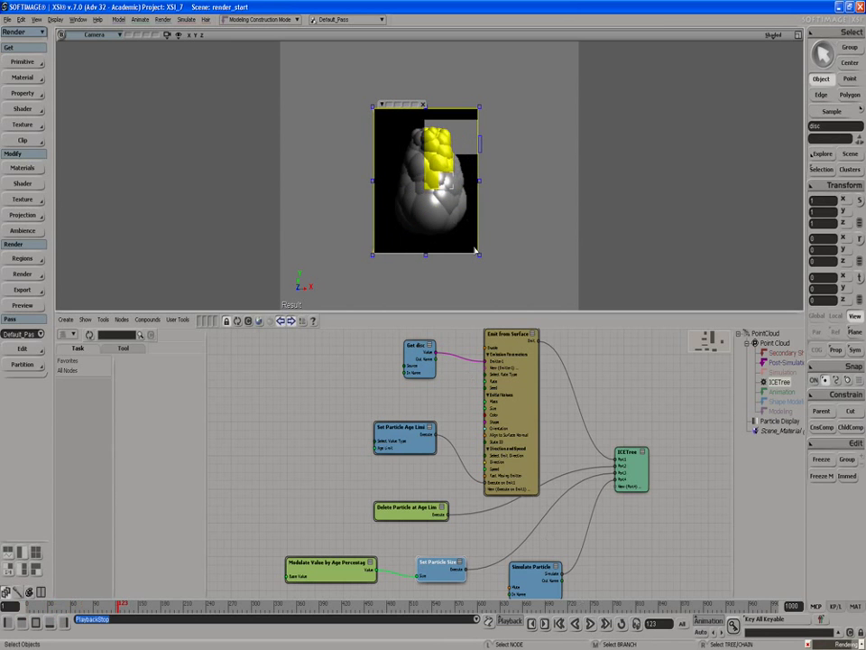
{"action": "left_click", "coordinate": [423, 106]}
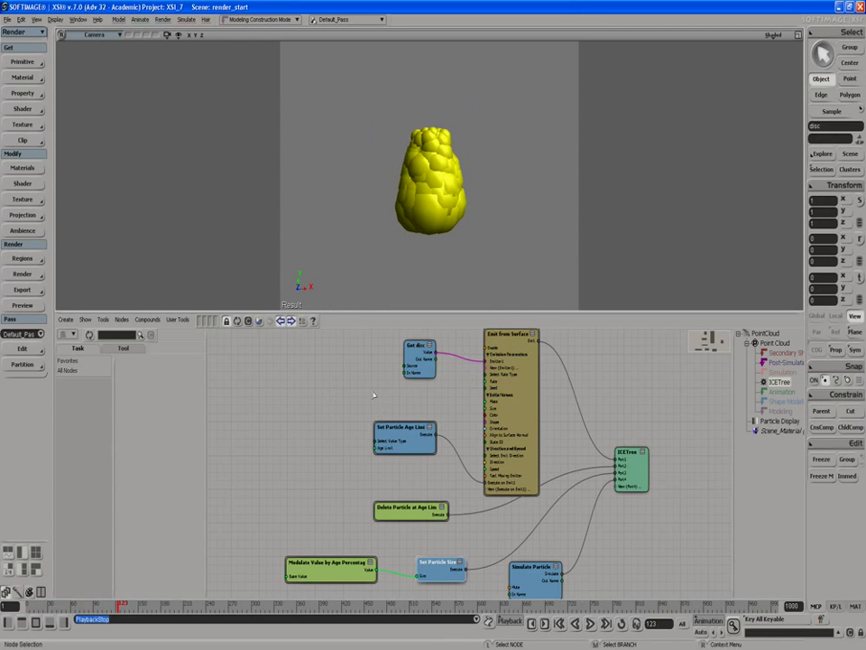
Step: Open the Render Tree and apply an ICE Particle Volume material to the point cloud
{"action": "key", "text": "7"}
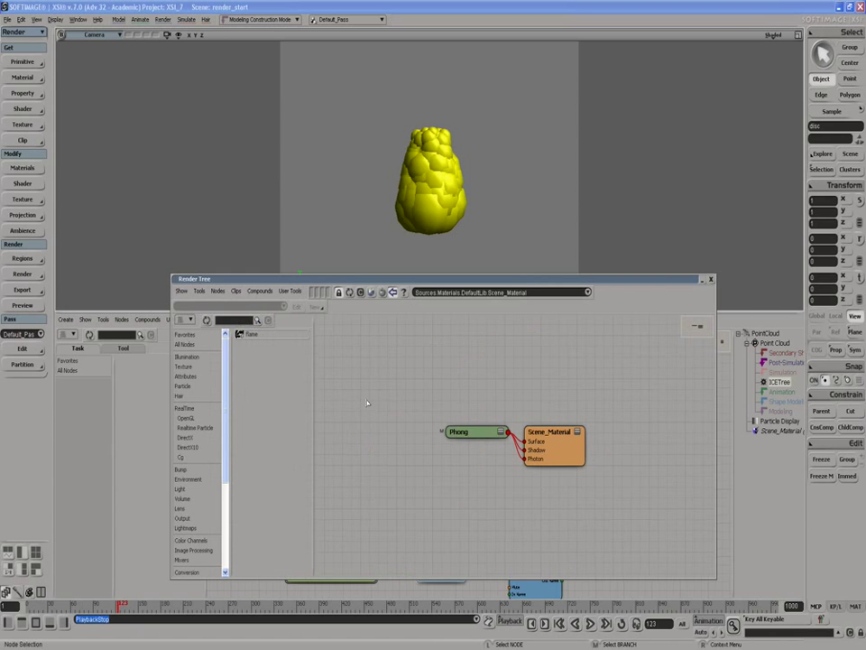
{"action": "left_click_drag", "start_coordinate": [464, 427], "coordinate": [462, 451]}
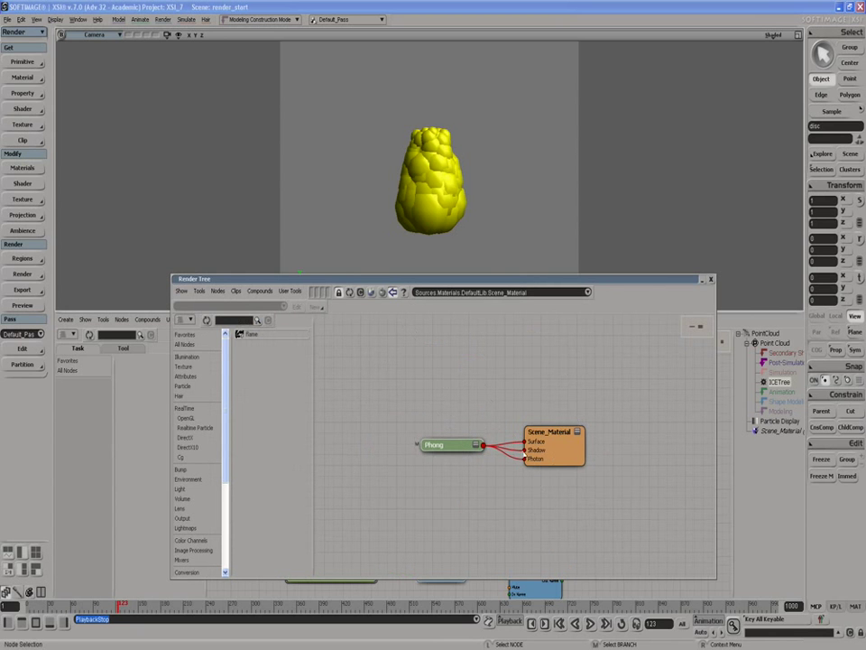
{"action": "left_click", "coordinate": [19, 79]}
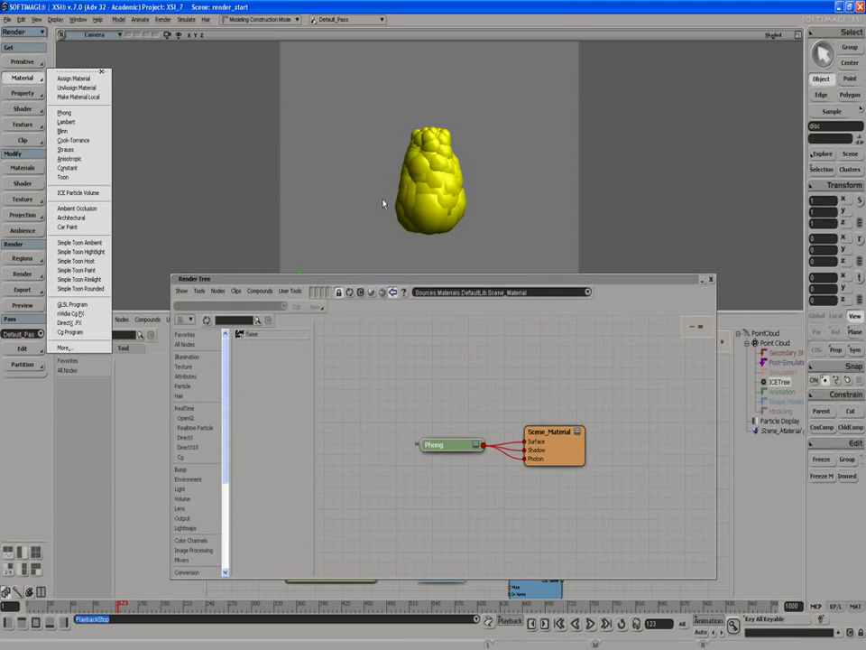
{"action": "left_click", "coordinate": [413, 202]}
{"action": "left_click", "coordinate": [418, 185]}
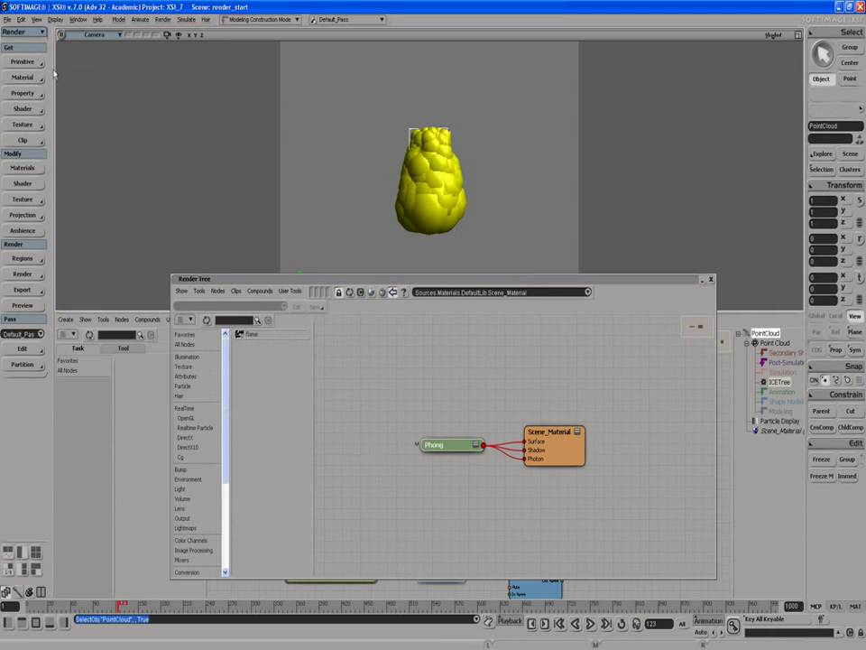
{"action": "left_click", "coordinate": [14, 81]}
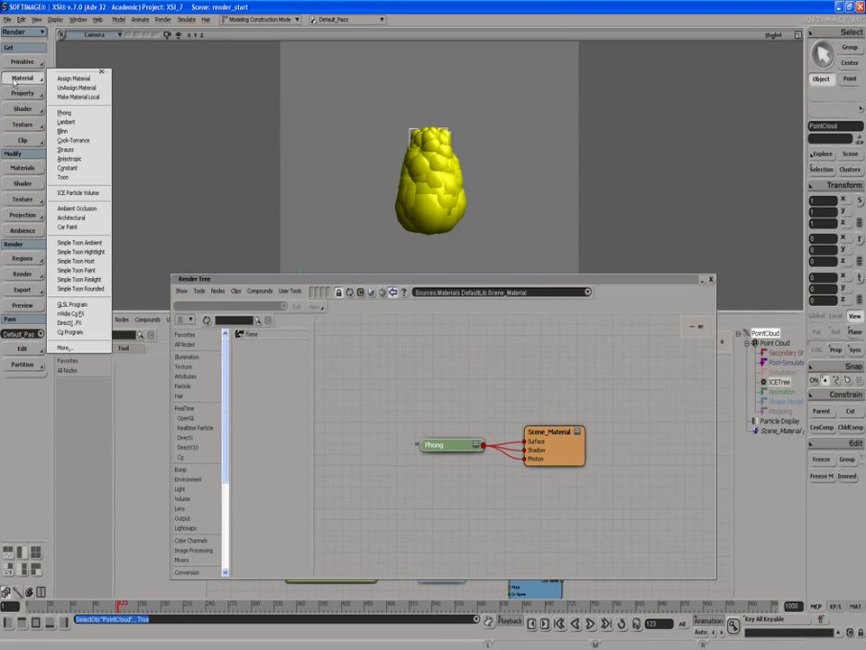
{"action": "left_click", "coordinate": [79, 193]}
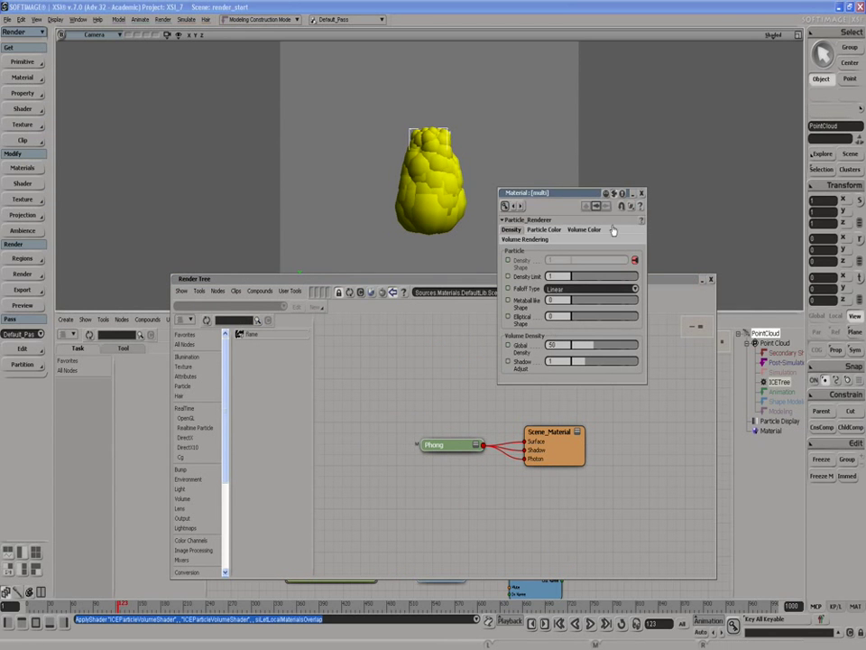
{"action": "left_click", "coordinate": [642, 192]}
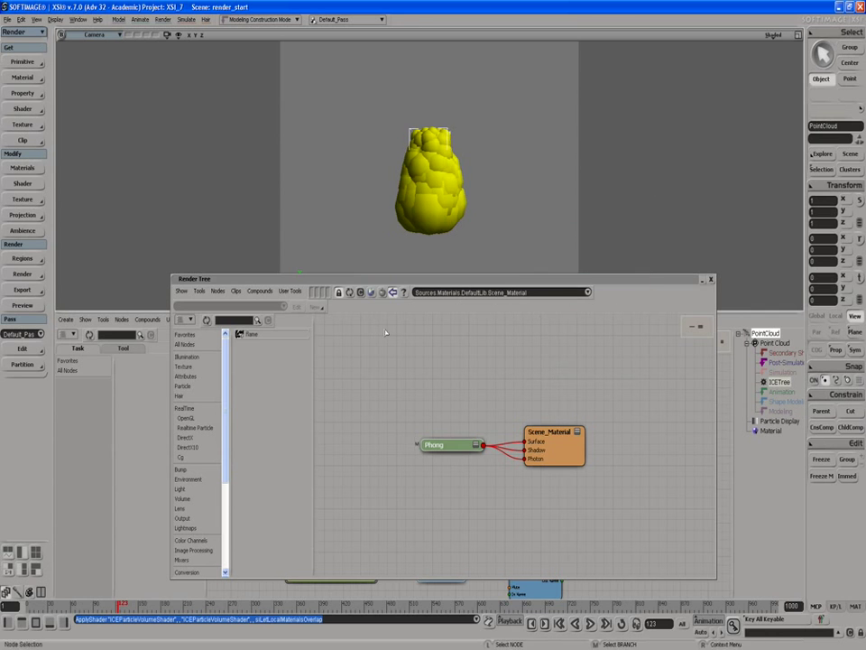
Step: Show the point cloud's new material in the Render Tree and preview the particles in a render region
{"action": "left_click", "coordinate": [349, 293]}
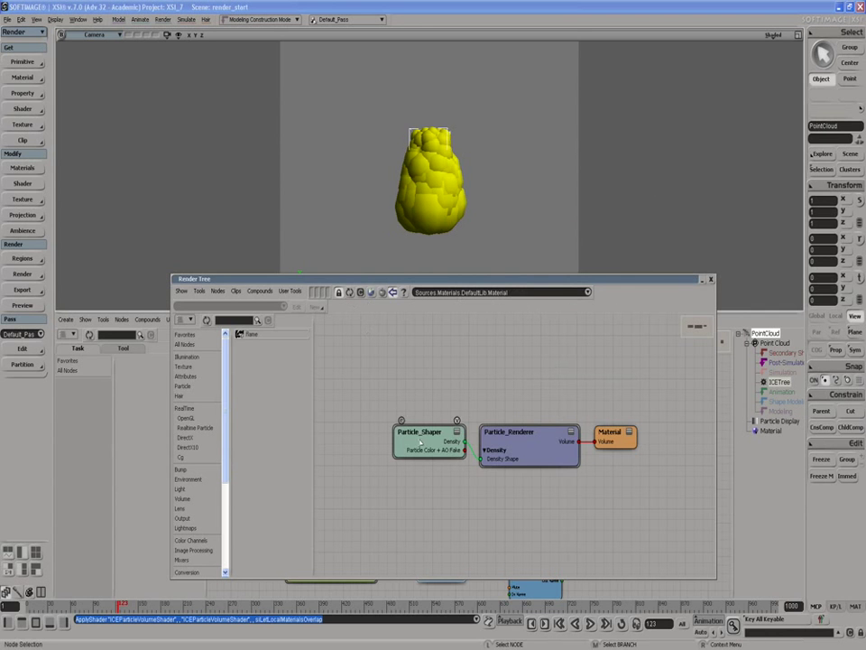
{"action": "left_click_drag", "start_coordinate": [417, 444], "coordinate": [408, 444]}
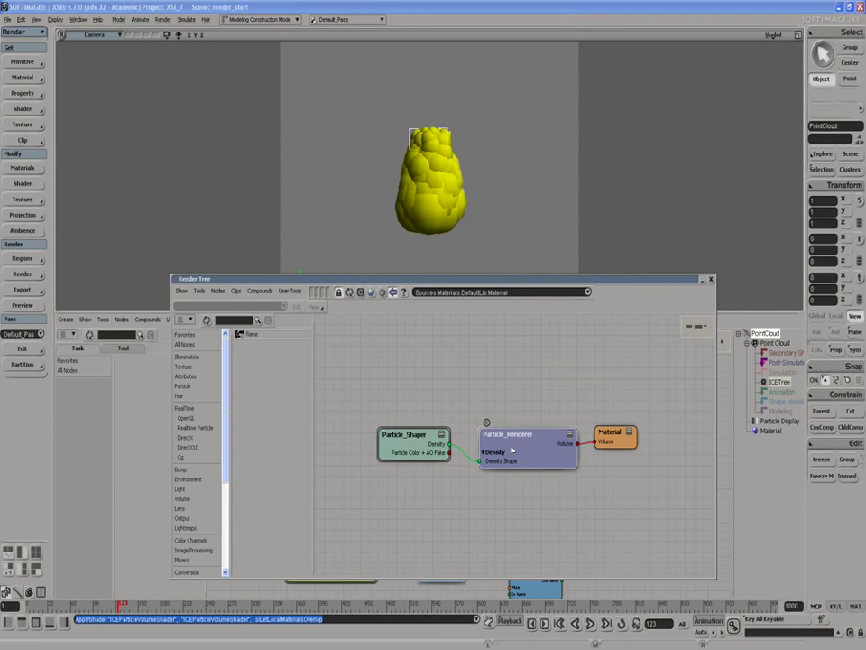
{"action": "left_click_drag", "start_coordinate": [516, 455], "coordinate": [509, 452]}
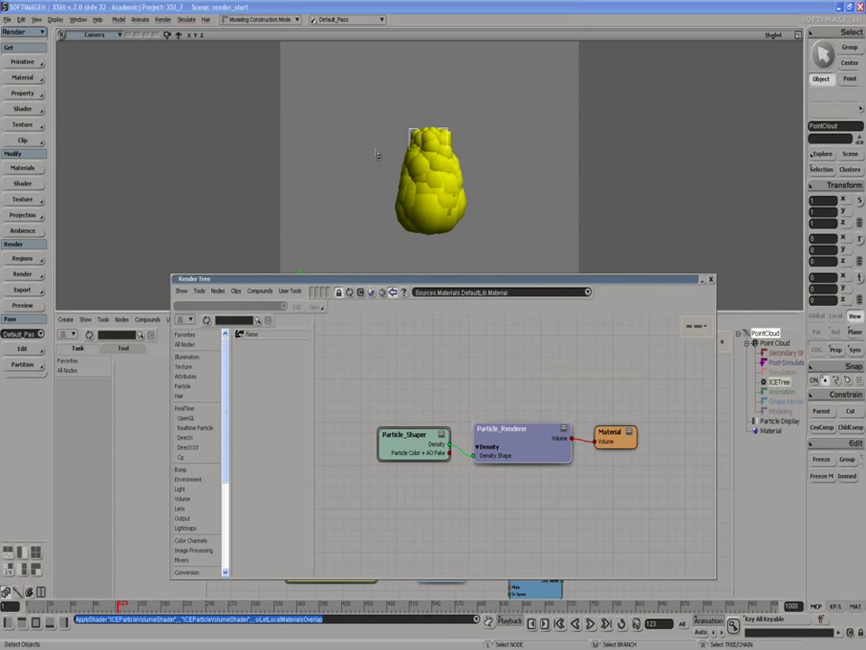
{"action": "key", "text": "q"}
{"action": "left_click_drag", "start_coordinate": [369, 104], "coordinate": [483, 249]}
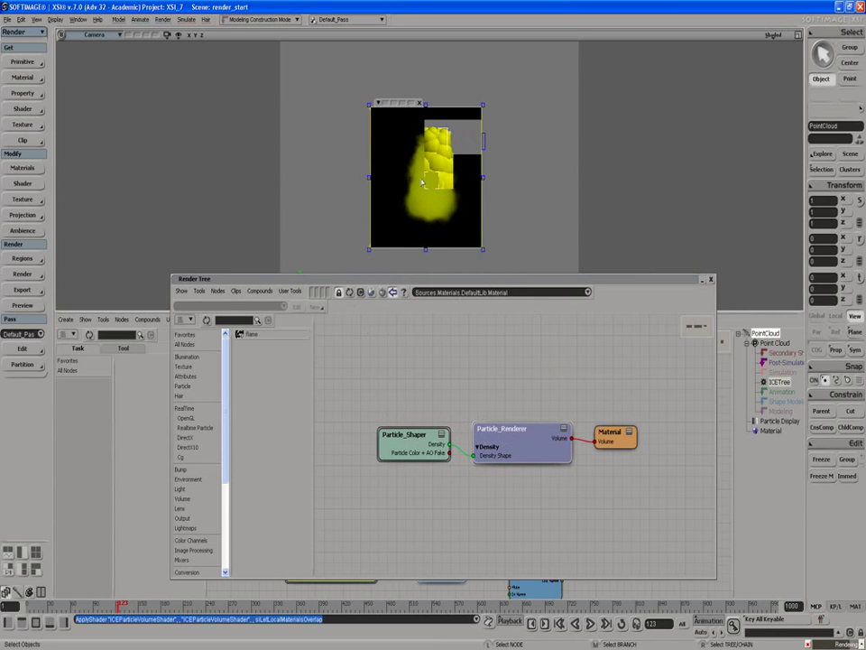
Step: Review the Particle_Shaper node's Presets, Cell Shape, Fractal Shape, AO fake and Irregular Shape settings
{"action": "double_click", "coordinate": [417, 440]}
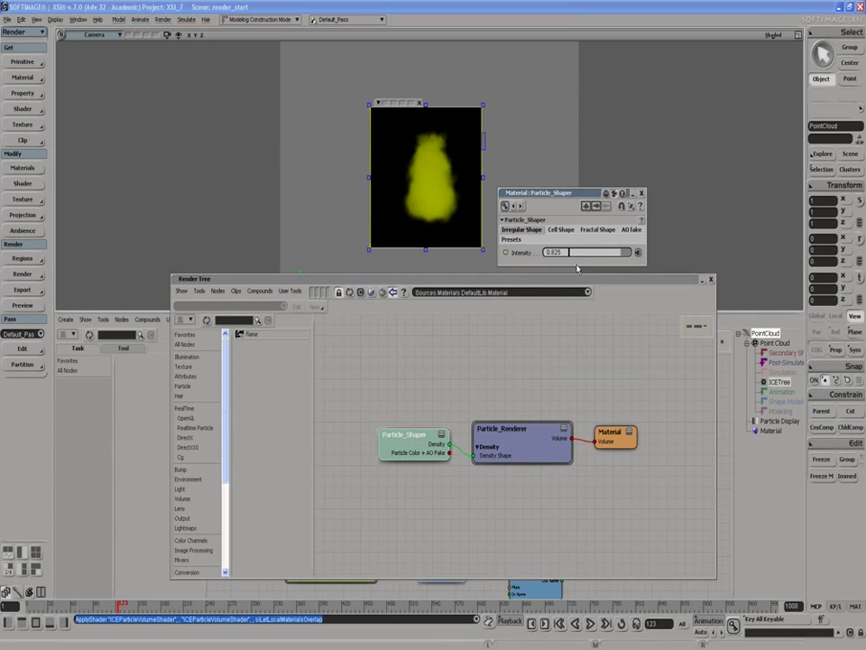
{"action": "left_click", "coordinate": [511, 240]}
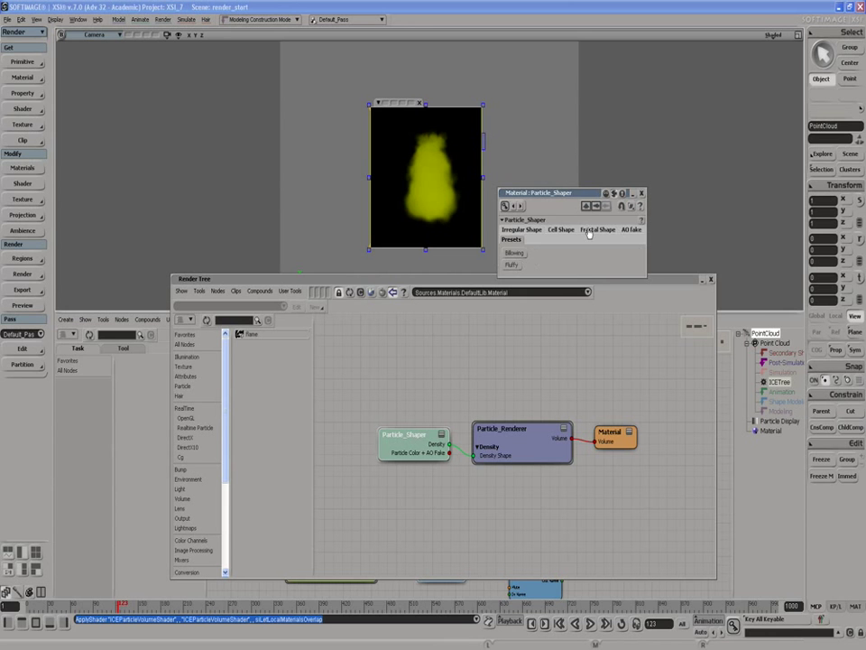
{"action": "left_click", "coordinate": [560, 229]}
{"action": "left_click", "coordinate": [590, 231]}
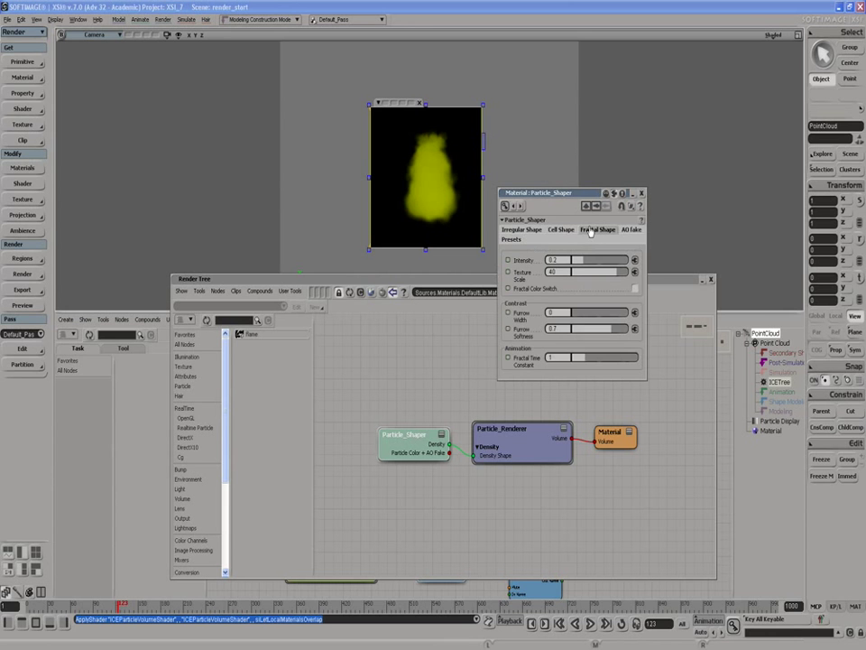
{"action": "left_click", "coordinate": [627, 231]}
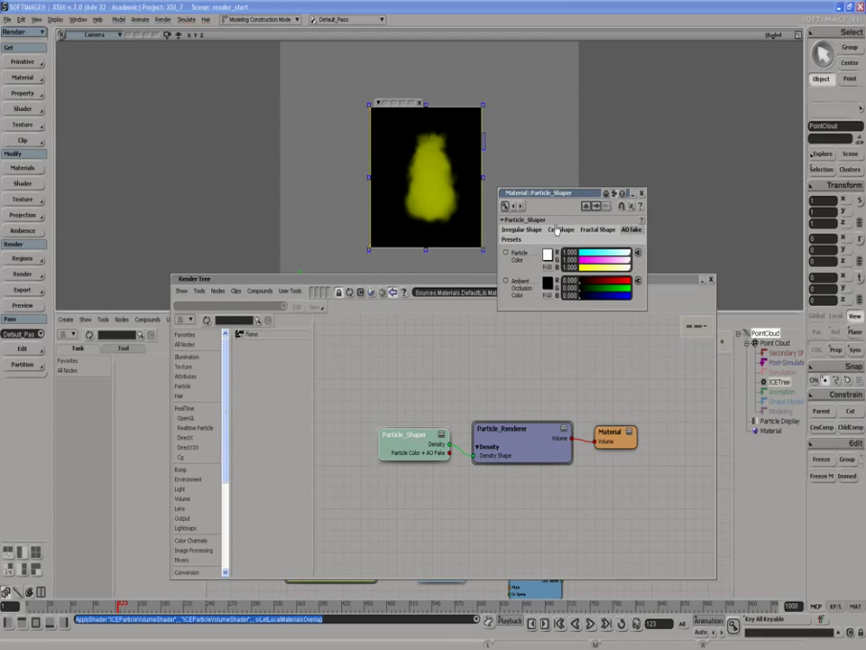
{"action": "left_click", "coordinate": [523, 229]}
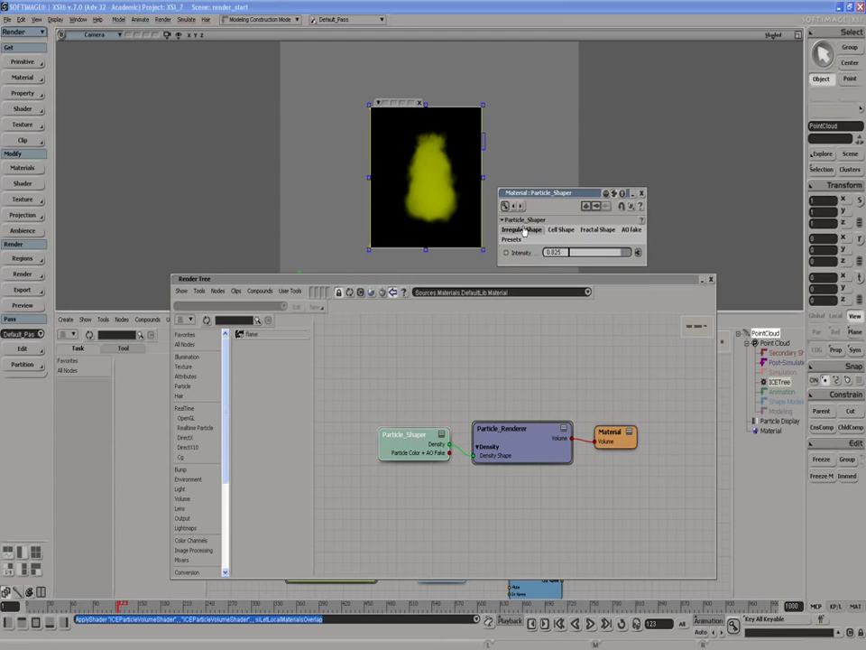
{"action": "left_click", "coordinate": [641, 193]}
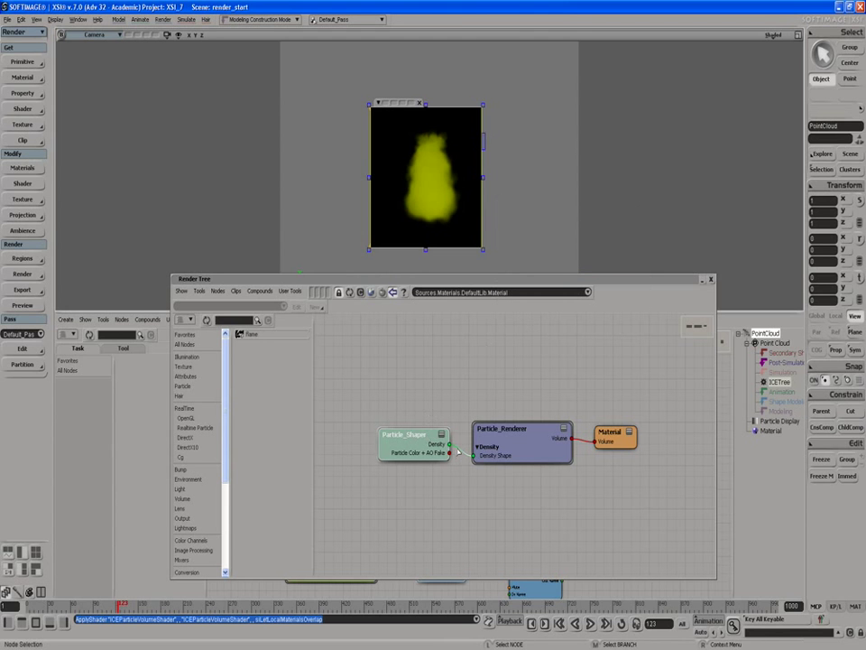
Step: Delete the Particle_Shaper node and expand the Particle_Renderer node to show its parameter groups
{"action": "left_click", "coordinate": [424, 444]}
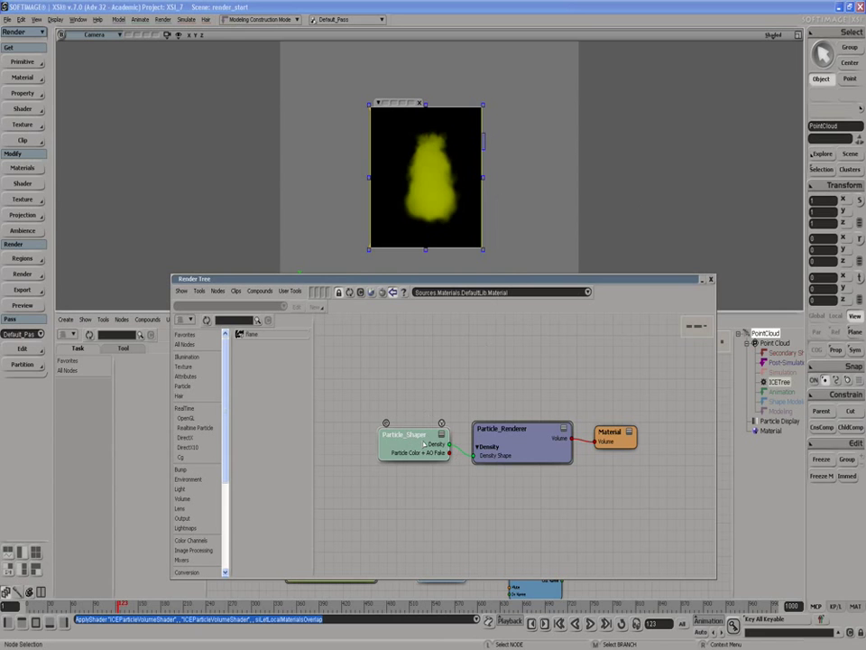
{"action": "key", "text": "Delete"}
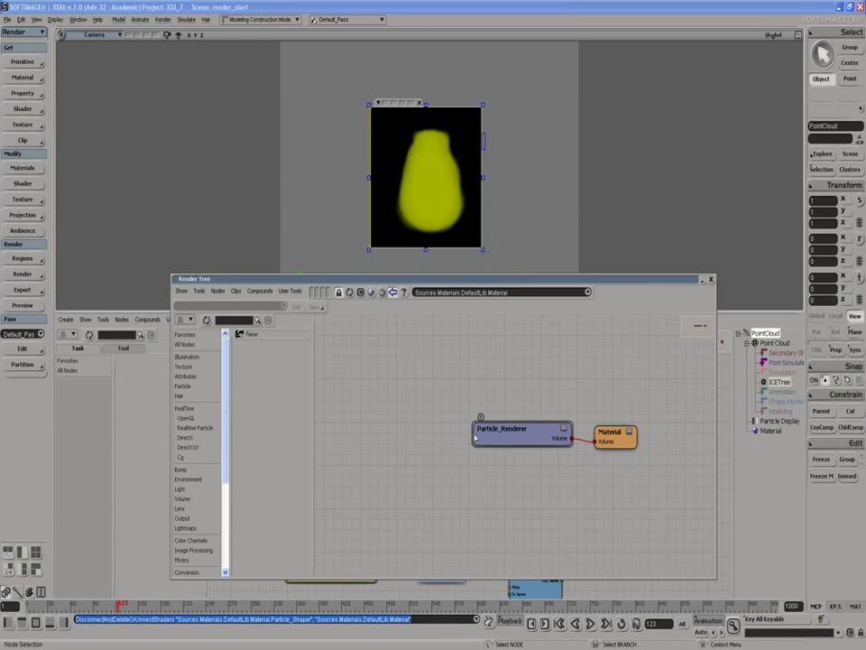
{"action": "left_click_drag", "start_coordinate": [488, 436], "coordinate": [480, 437]}
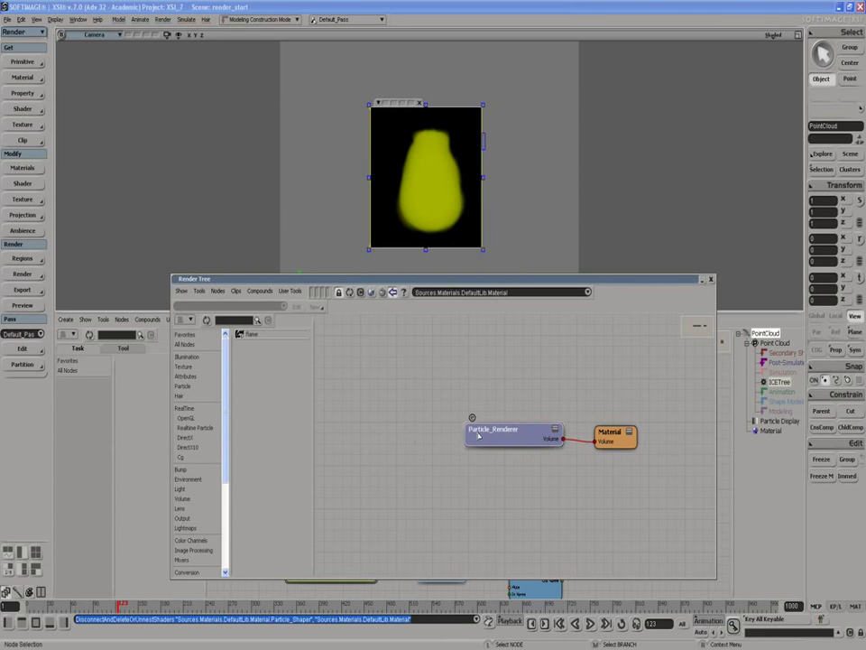
{"action": "left_click", "coordinate": [556, 431]}
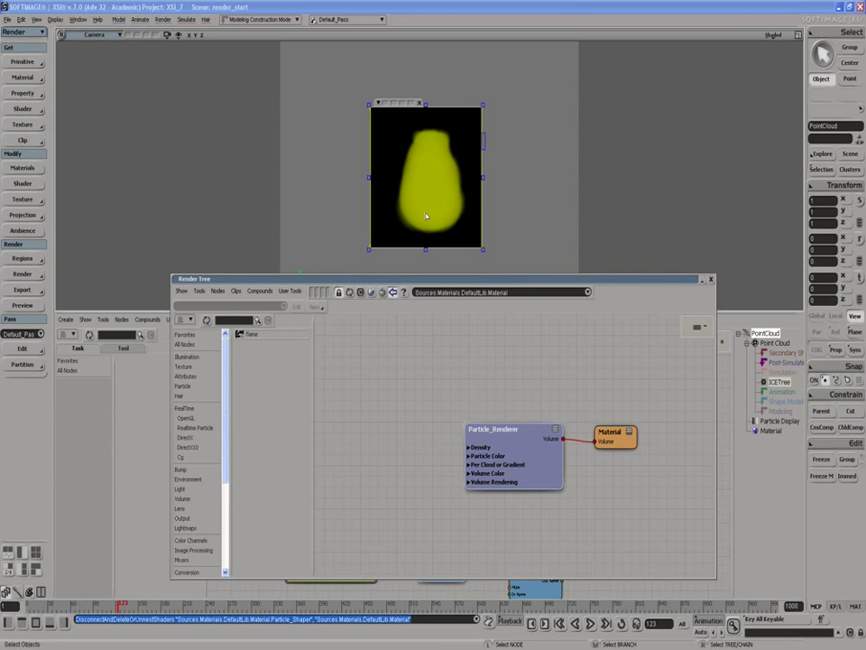
Step: Examine the internal nodes of the Particle_Renderer compound, including its density and volume cloud shaders, and return to the material's tree
{"action": "left_click", "coordinate": [471, 417]}
{"action": "left_click_drag", "start_coordinate": [513, 367], "coordinate": [511, 373]}
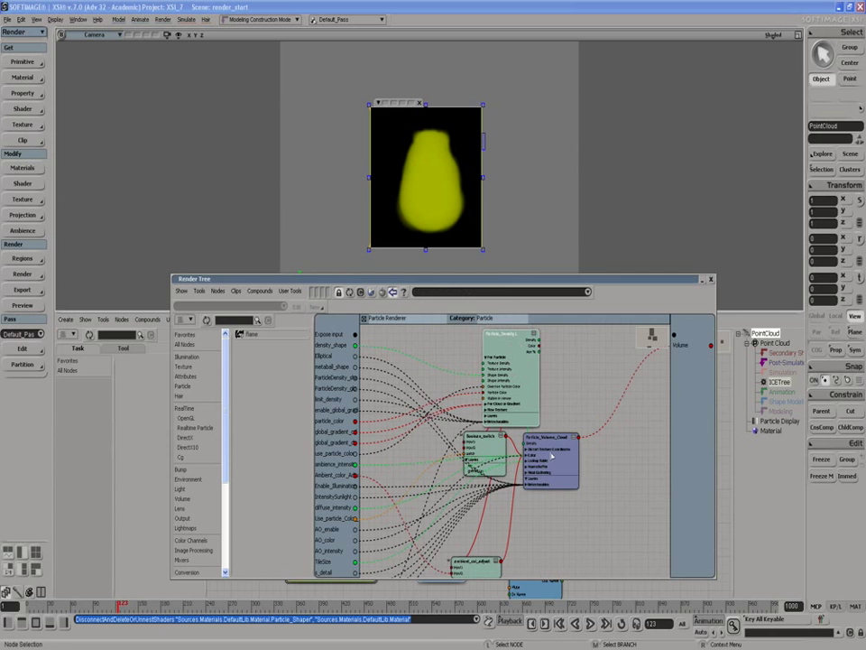
{"action": "left_click_drag", "start_coordinate": [552, 456], "coordinate": [561, 455]}
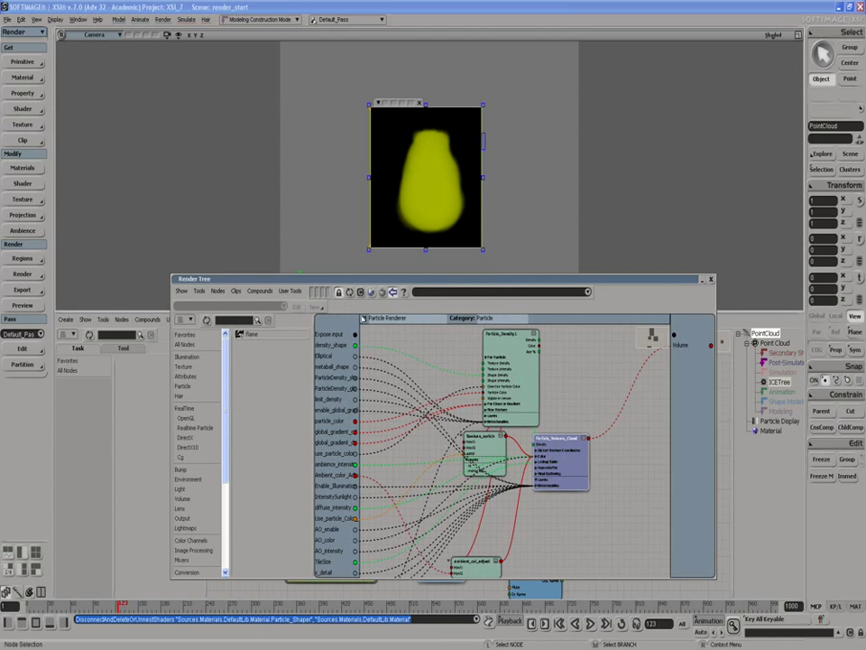
{"action": "left_click", "coordinate": [363, 318]}
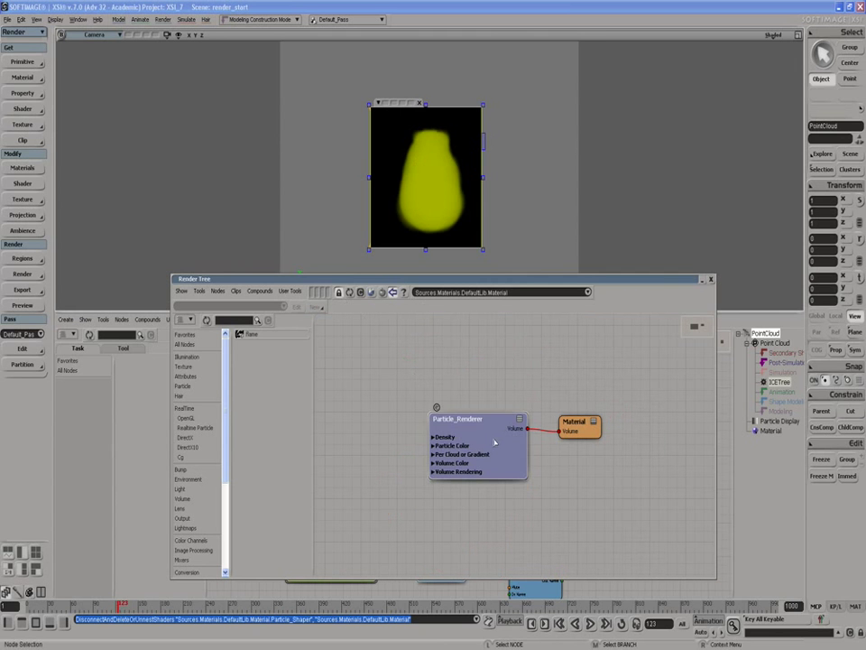
{"action": "left_click_drag", "start_coordinate": [494, 442], "coordinate": [490, 453]}
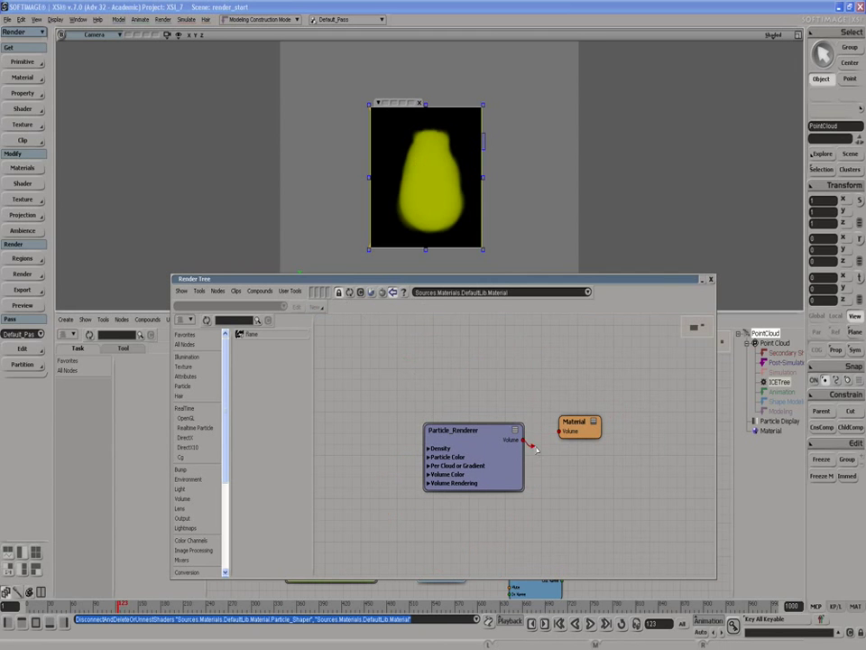
Step: Disconnect Particle_Renderer from the material and connect a new Particle Volume shader to its Volume input instead
{"action": "key", "text": "Delete"}
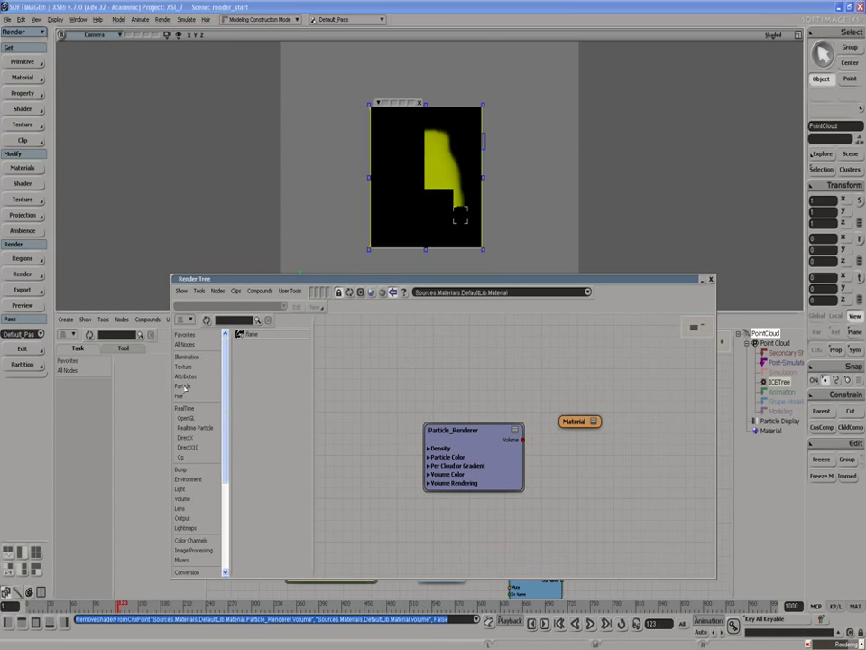
{"action": "left_click", "coordinate": [184, 386]}
{"action": "left_click_drag", "start_coordinate": [257, 378], "coordinate": [566, 419]}
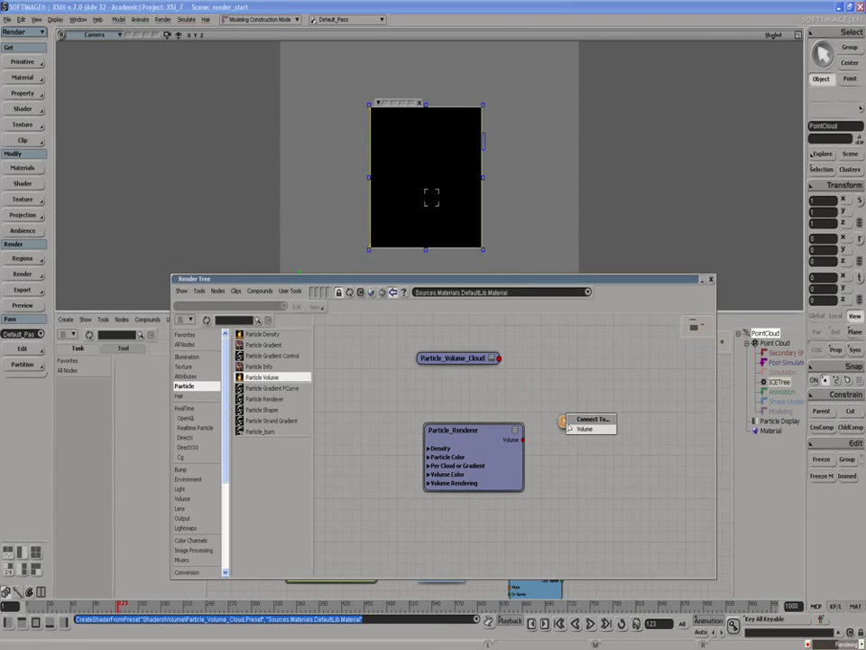
{"action": "left_click", "coordinate": [582, 429]}
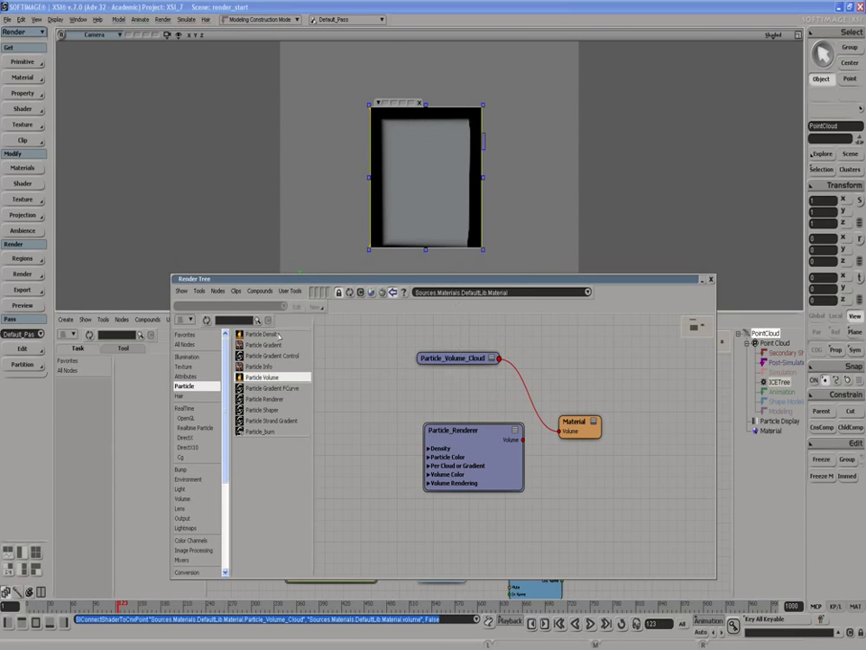
Step: Add a Particle Density node and connect its Density and Color outputs to Particle_Volume_Cloud's Density and Diffuse Color inputs
{"action": "left_click_drag", "start_coordinate": [258, 337], "coordinate": [382, 381]}
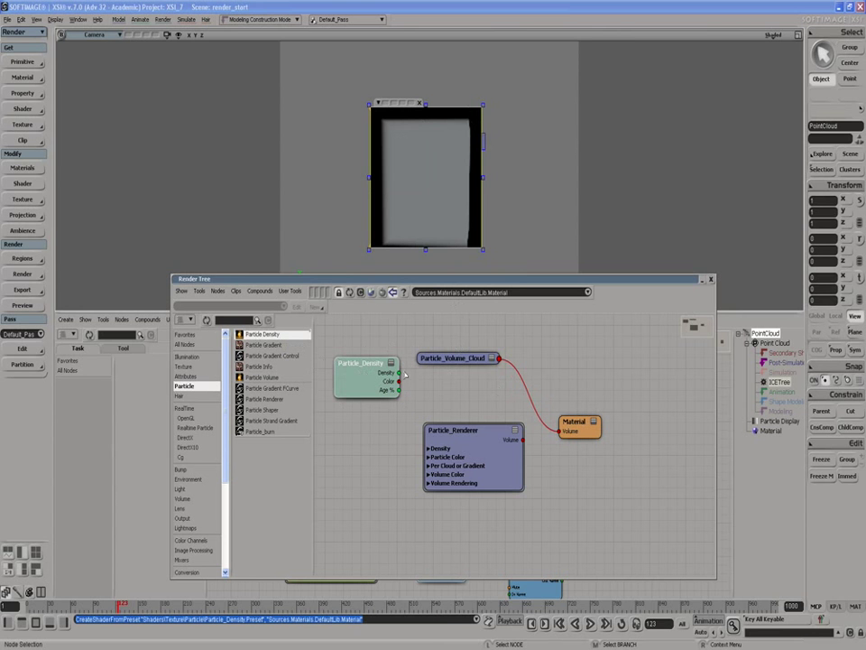
{"action": "left_click", "coordinate": [491, 358]}
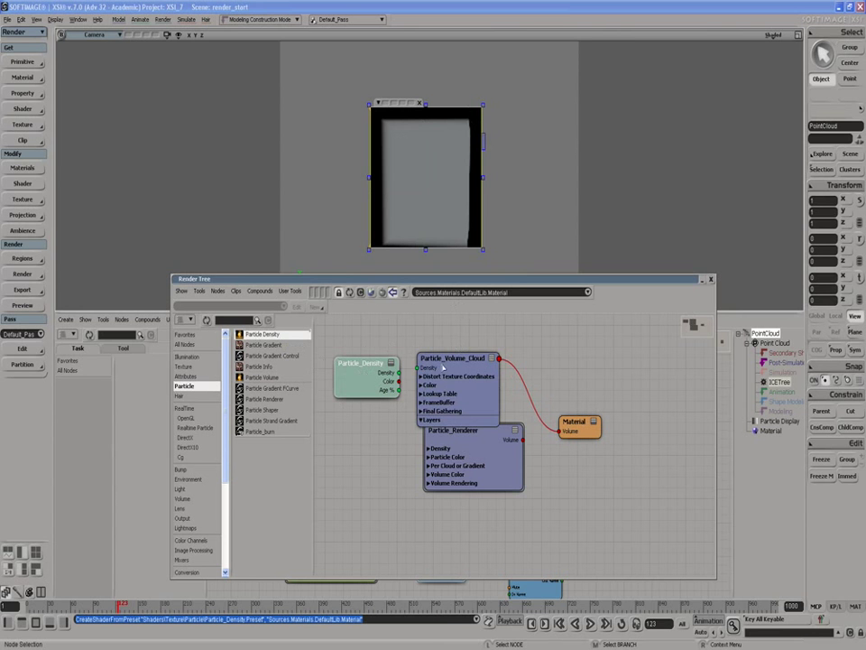
{"action": "left_click_drag", "start_coordinate": [400, 373], "coordinate": [454, 367]}
{"action": "left_click_drag", "start_coordinate": [460, 448], "coordinate": [469, 485]}
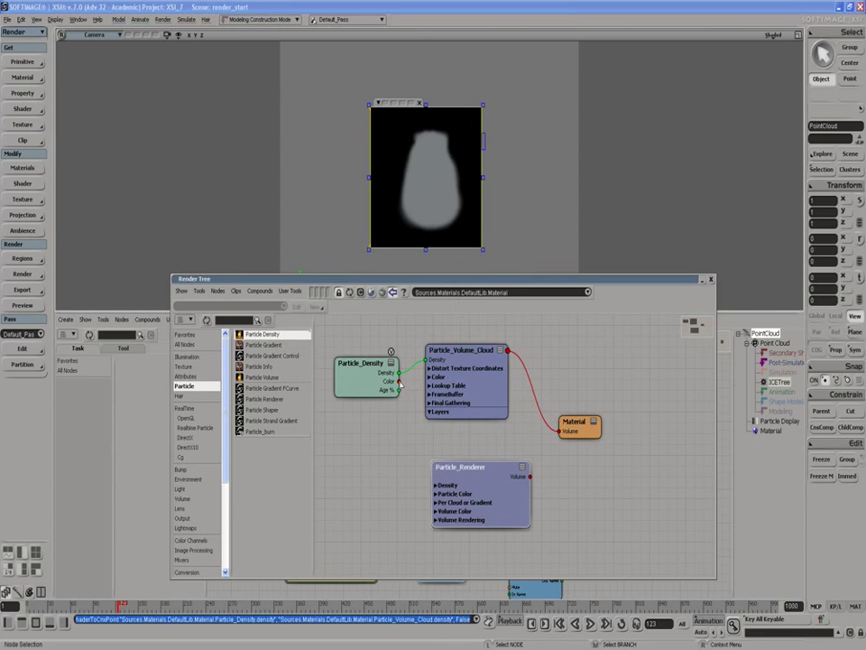
{"action": "left_click_drag", "start_coordinate": [400, 383], "coordinate": [431, 381]}
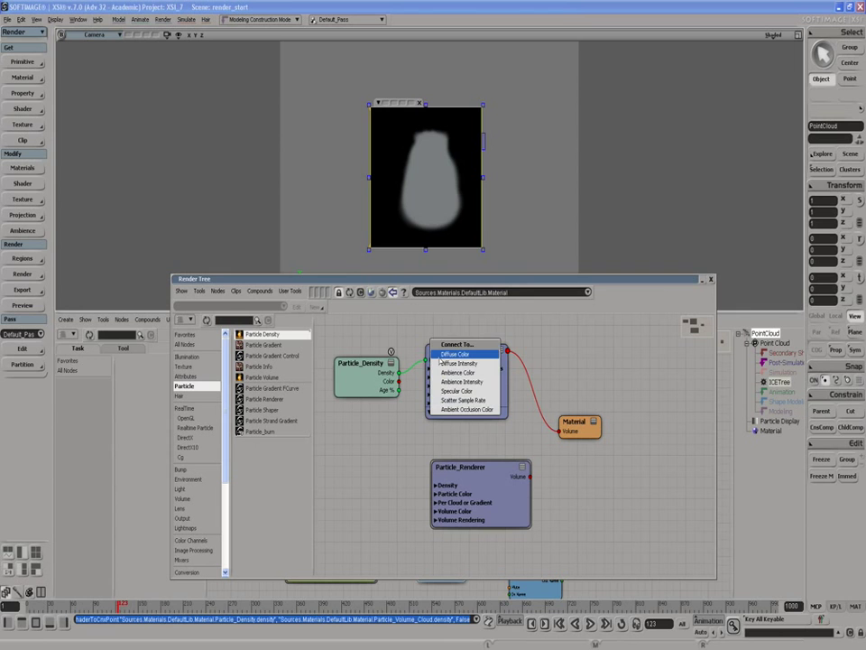
{"action": "left_click", "coordinate": [441, 356]}
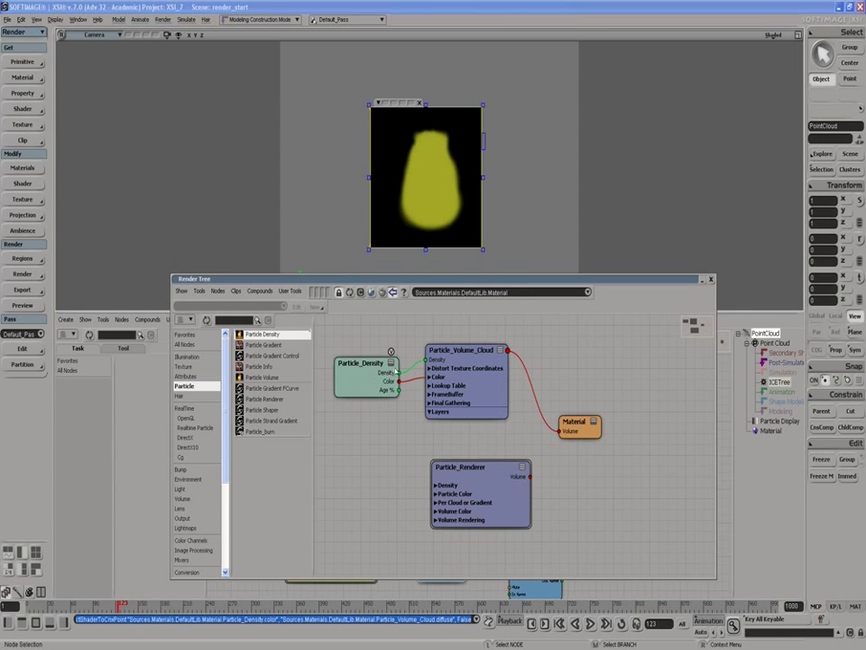
Step: Examine the Per Cloud or Gradient and Per Particle inputs of the Particle_Density node
{"action": "left_click", "coordinate": [379, 371]}
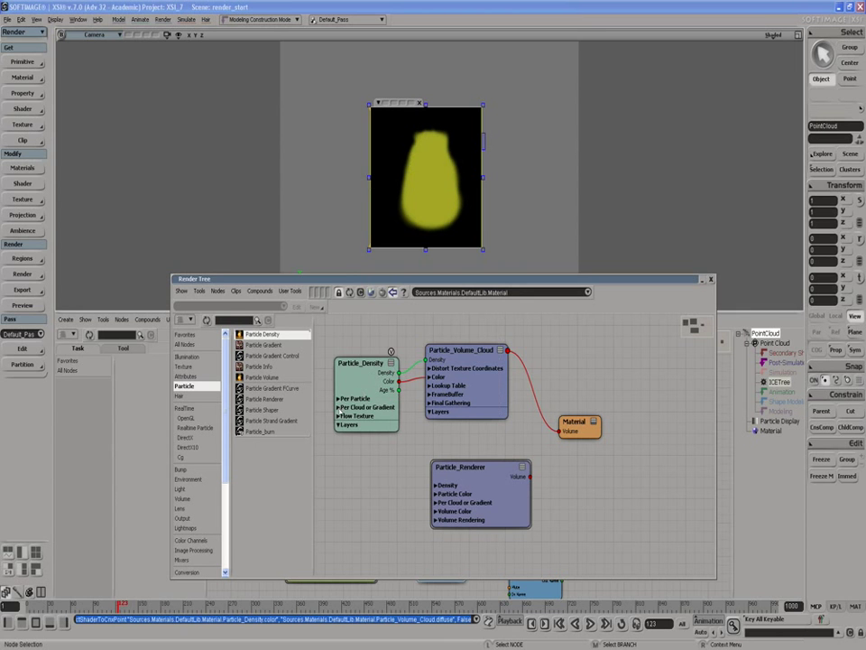
{"action": "left_click", "coordinate": [339, 407]}
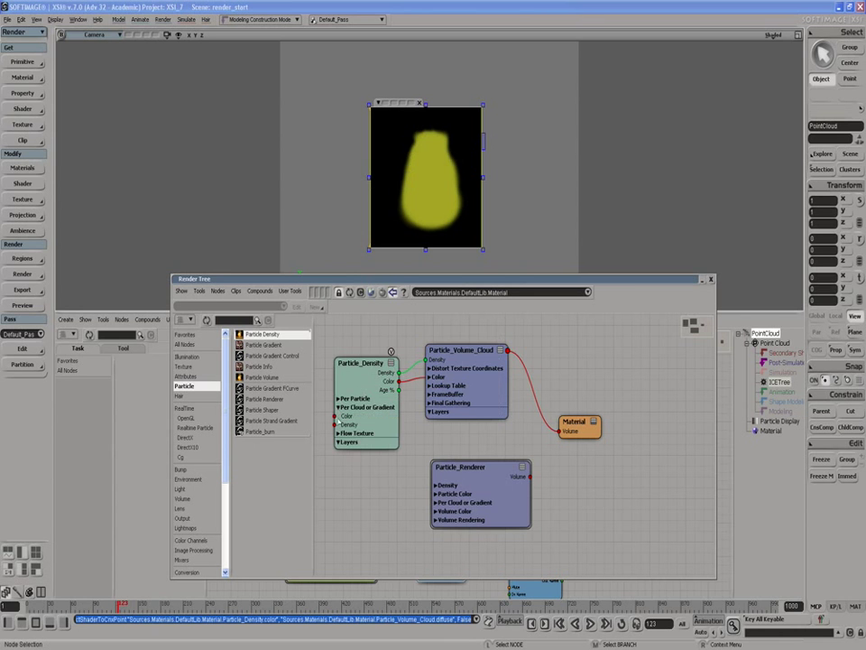
{"action": "left_click", "coordinate": [339, 398]}
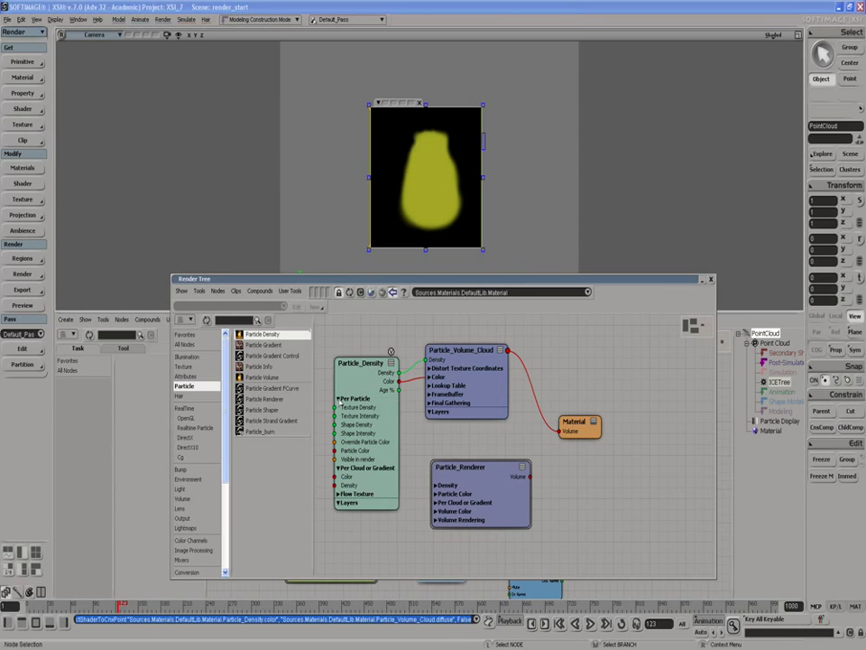
{"action": "left_click", "coordinate": [339, 399]}
{"action": "left_click", "coordinate": [339, 407]}
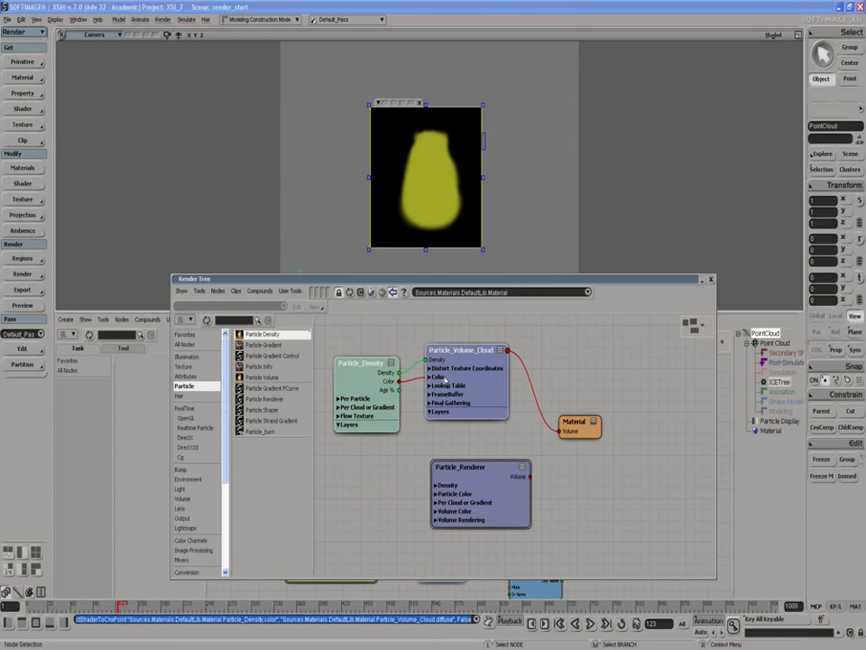
Step: Delete the Particle_Density and Particle_Volume_Cloud nodes and reconnect Particle_Renderer to the material's Volume input
{"action": "key", "text": "Delete"}
{"action": "left_click_drag", "start_coordinate": [488, 476], "coordinate": [562, 422]}
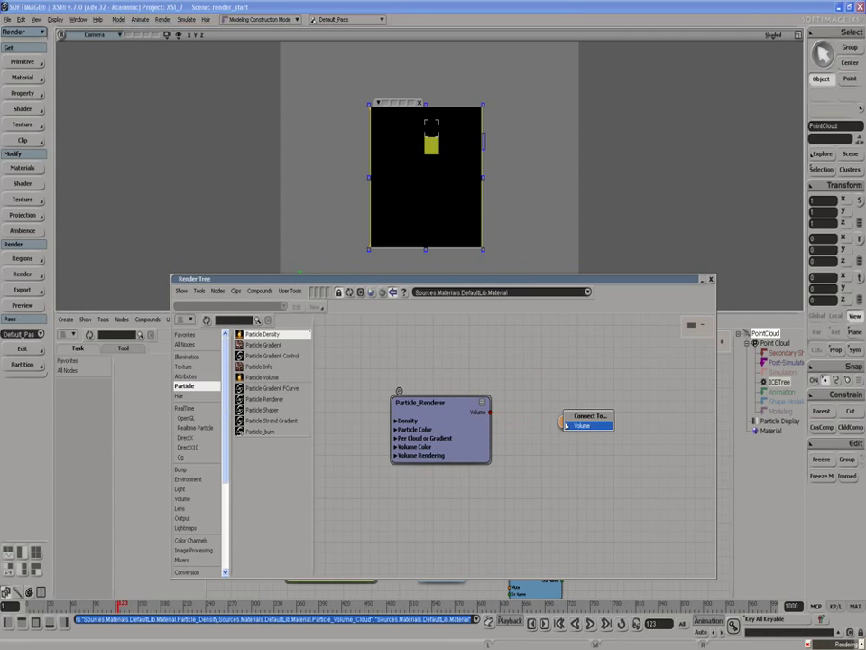
{"action": "left_click", "coordinate": [568, 425]}
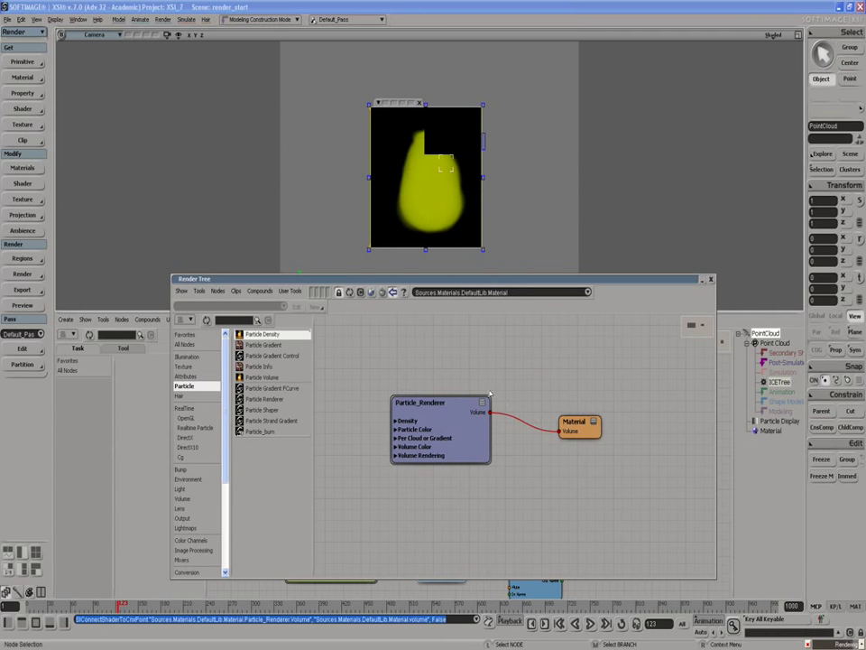
Step: Add a Particle Gradient node before Particle_Renderer and space out the nodes in the material's tree
{"action": "left_click_drag", "start_coordinate": [451, 404], "coordinate": [494, 413]}
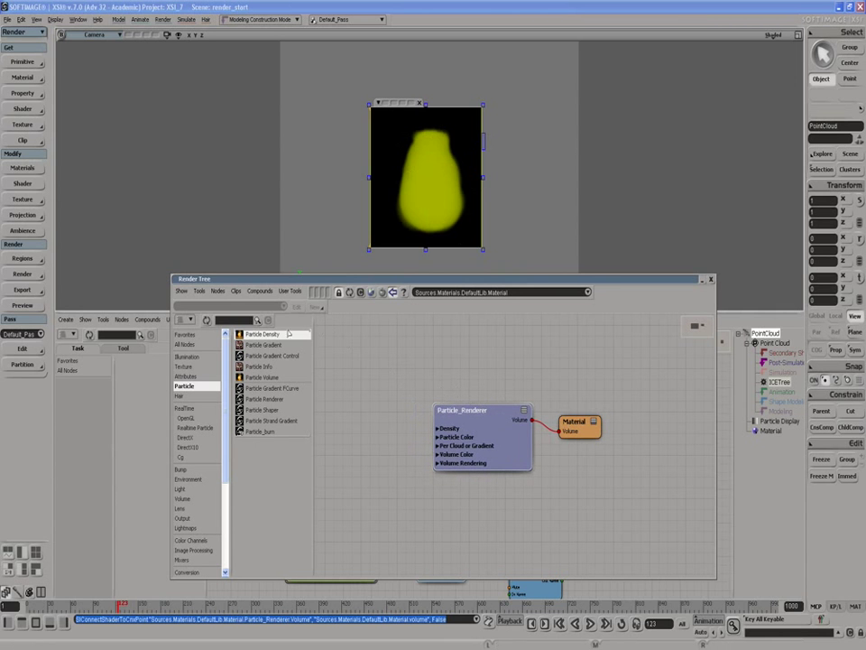
{"action": "left_click_drag", "start_coordinate": [264, 348], "coordinate": [342, 413]}
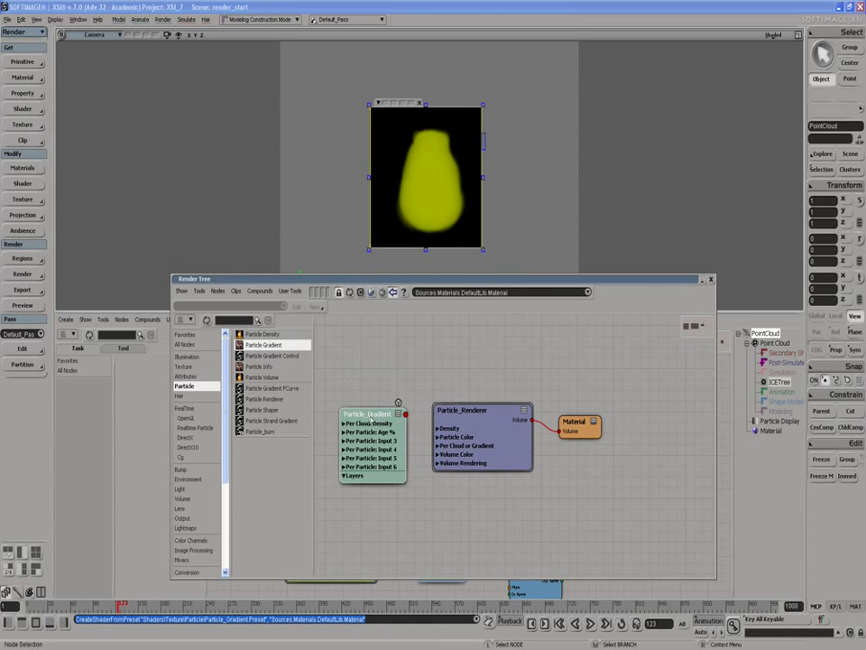
{"action": "left_click_drag", "start_coordinate": [370, 419], "coordinate": [360, 414]}
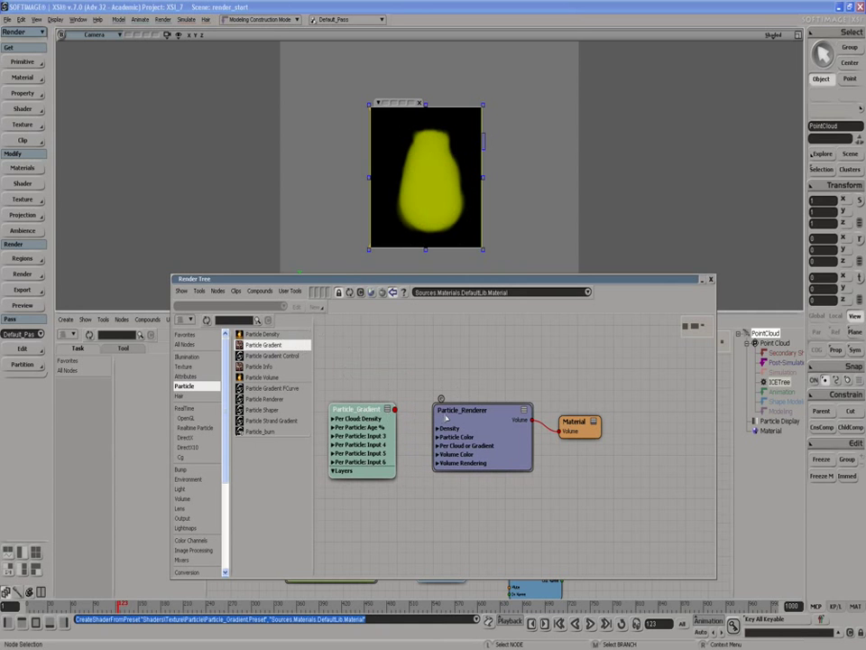
{"action": "left_click_drag", "start_coordinate": [574, 421], "coordinate": [600, 420]}
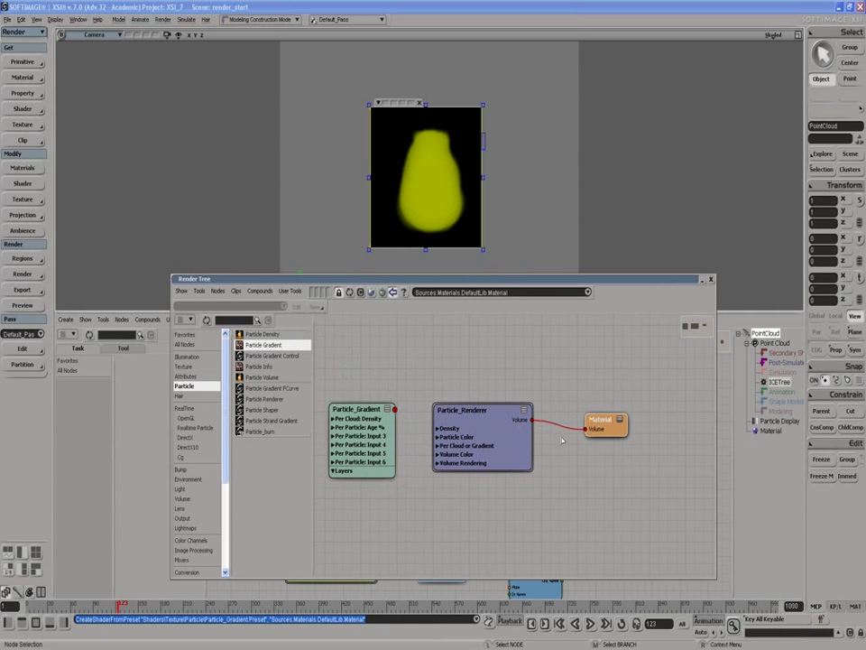
{"action": "left_click_drag", "start_coordinate": [491, 434], "coordinate": [511, 434]}
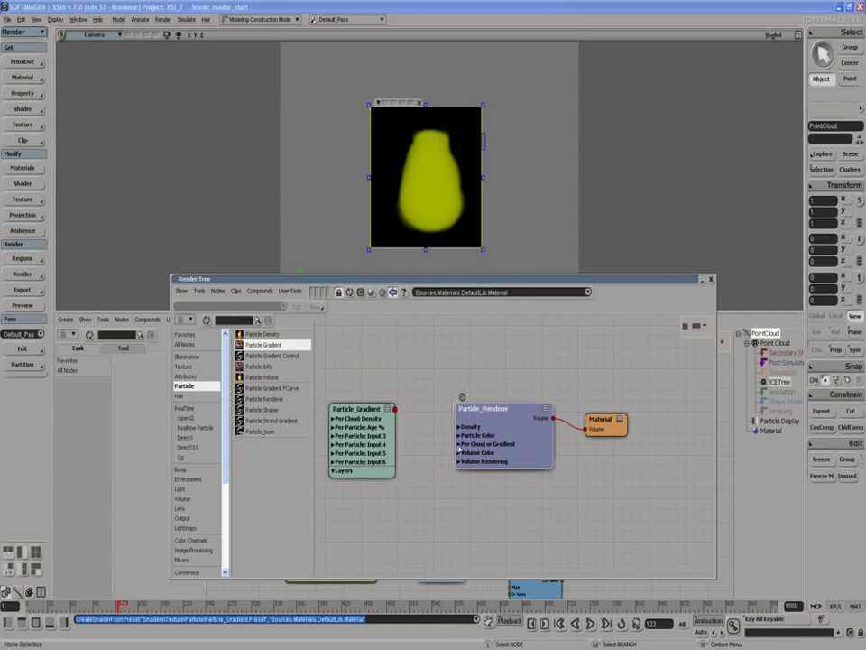
Step: Try Particle_Gradient on Particle_Renderer's particle Color input, and connect it to Global/Gradient Color instead
{"action": "left_click", "coordinate": [460, 445]}
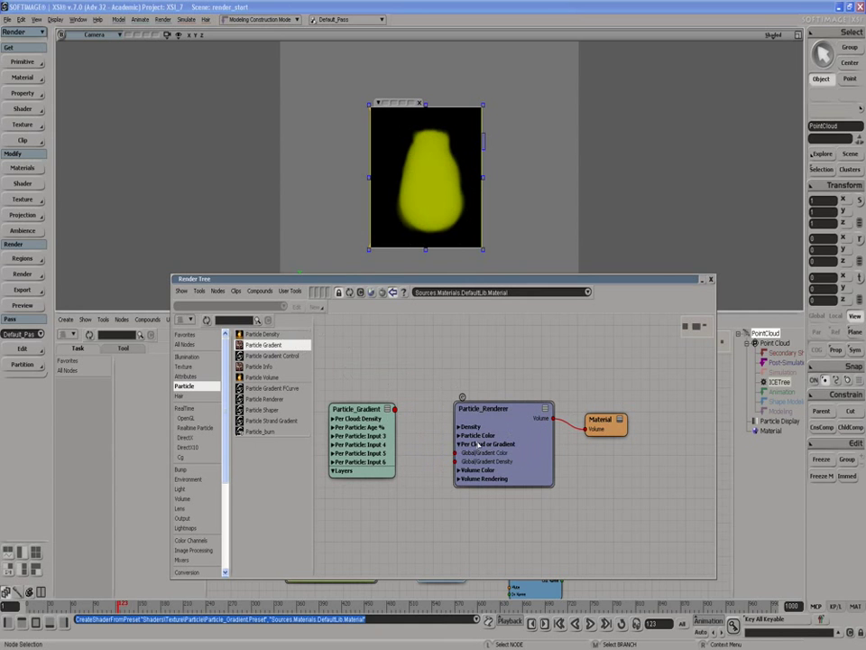
{"action": "left_click", "coordinate": [459, 434]}
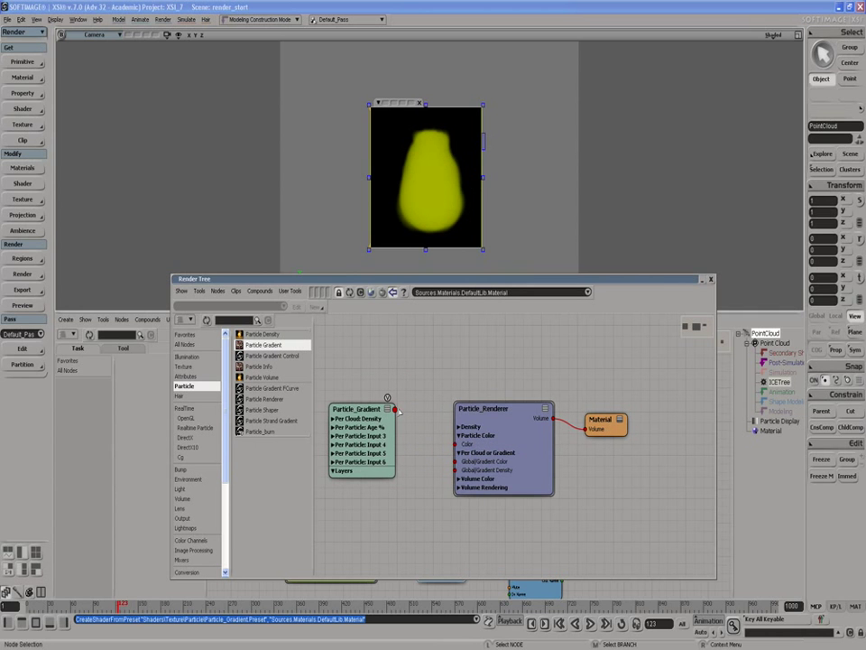
{"action": "left_click_drag", "start_coordinate": [394, 409], "coordinate": [466, 445]}
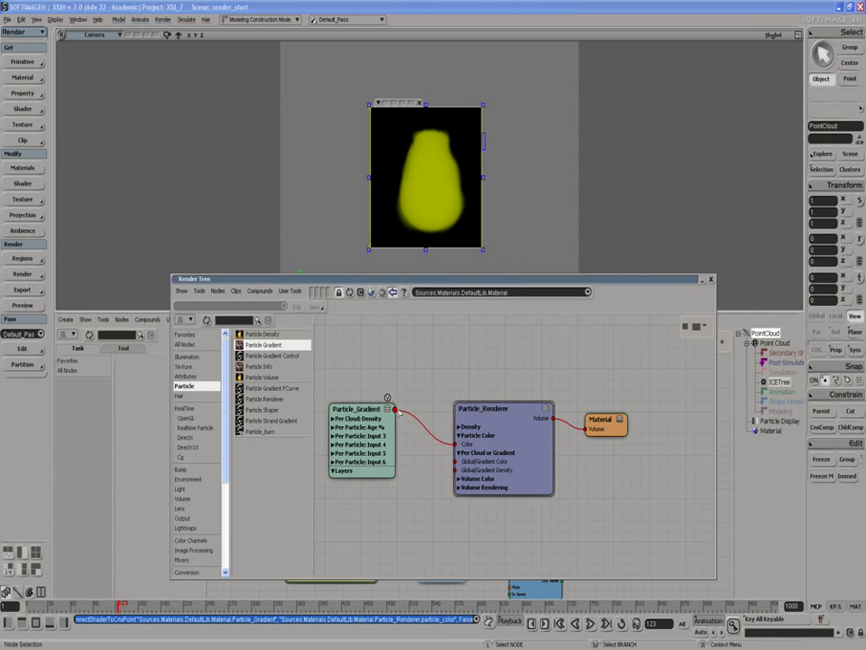
{"action": "key", "text": "Delete"}
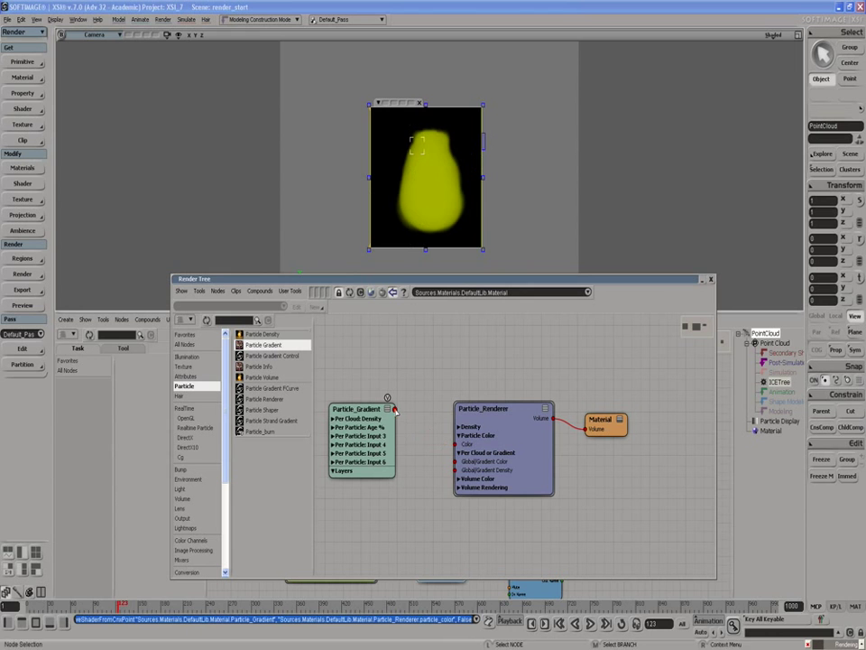
{"action": "left_click_drag", "start_coordinate": [394, 410], "coordinate": [457, 462]}
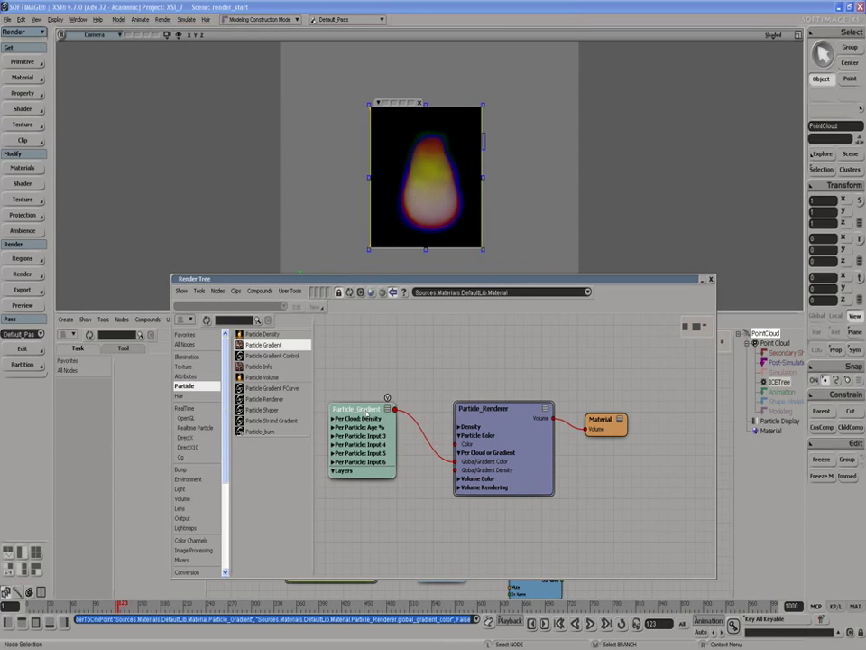
Step: Set Particle_Gradient's Per Cloud: Density Intensity/Influence to 0
{"action": "key", "text": "Return"}
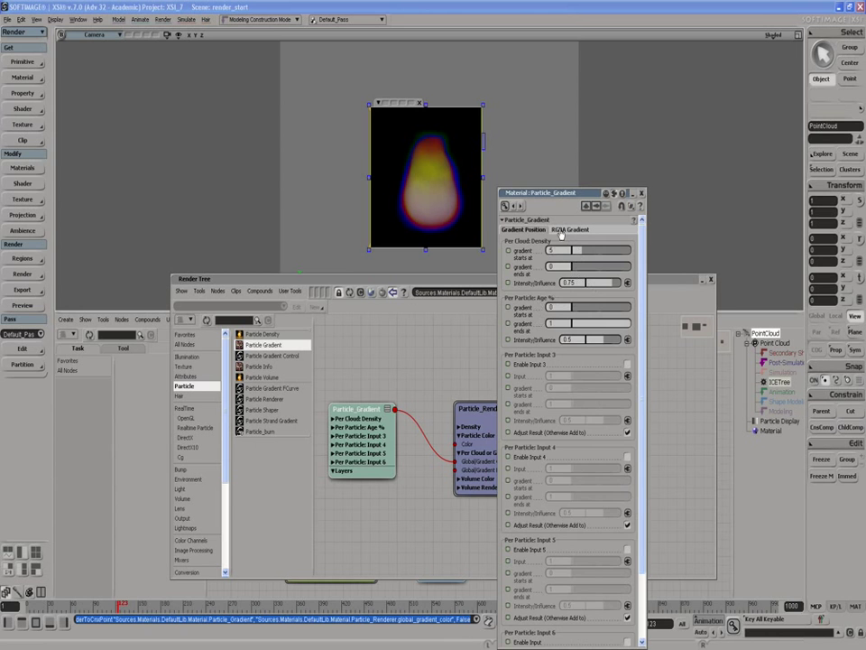
{"action": "left_click", "coordinate": [567, 230]}
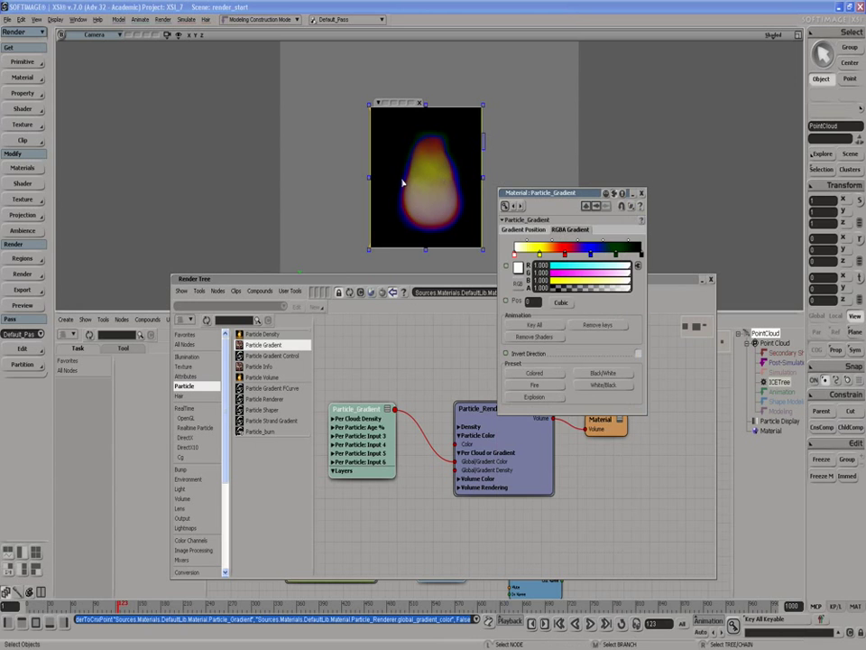
{"action": "left_click", "coordinate": [523, 229]}
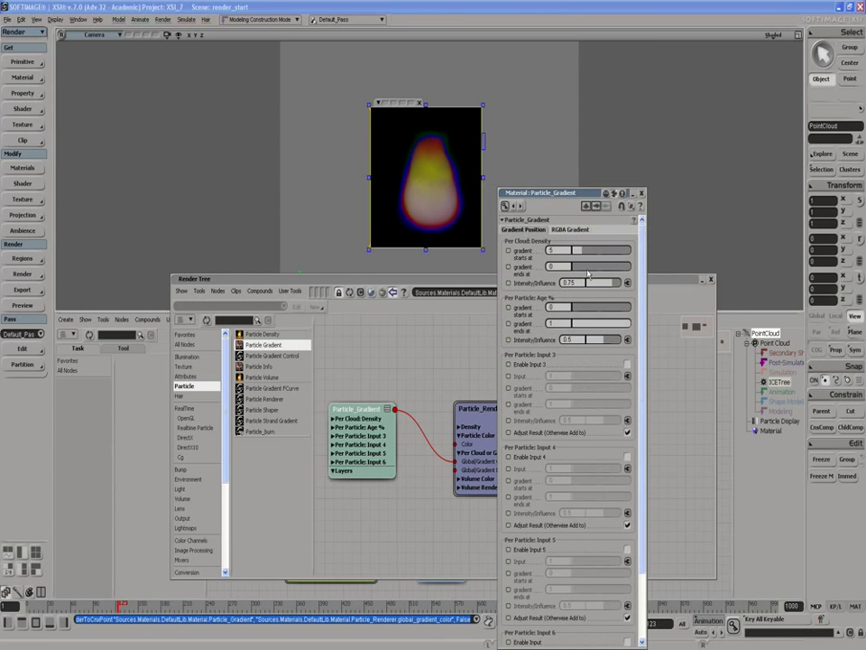
{"action": "left_click_drag", "start_coordinate": [587, 283], "coordinate": [541, 282]}
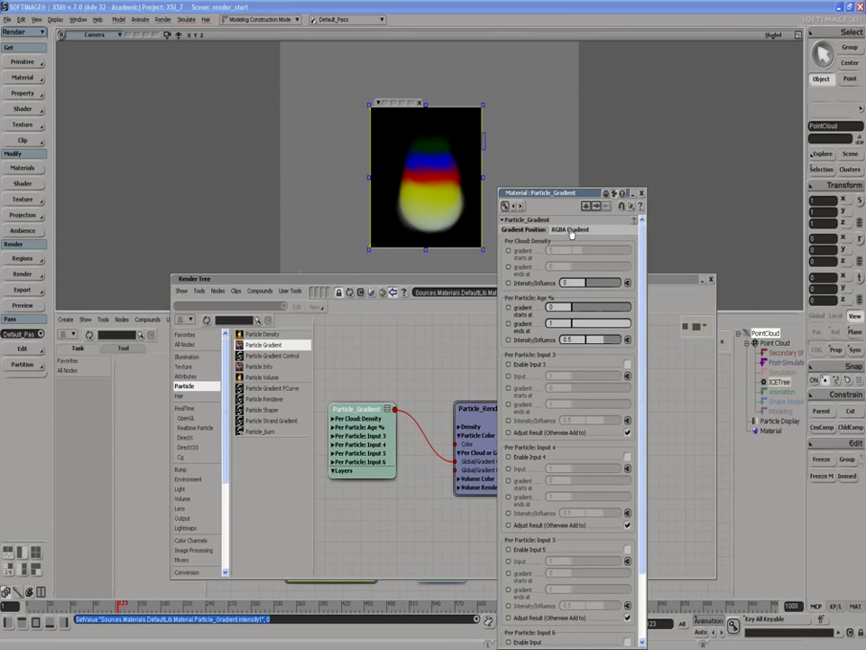
Step: Try the Colored preset on Particle_Gradient's RGBA gradient and apply the Fire preset
{"action": "left_click", "coordinate": [571, 231]}
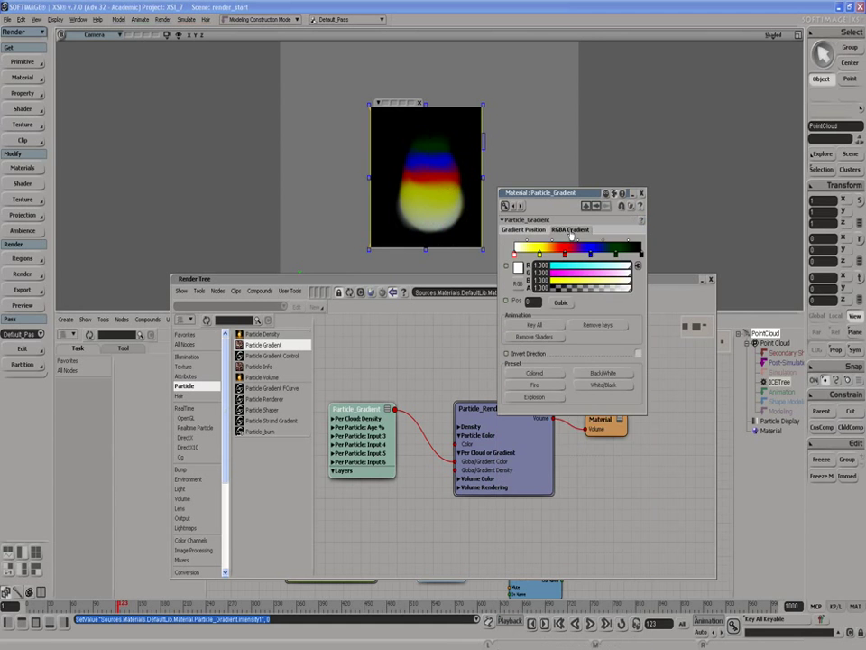
{"action": "left_click", "coordinate": [523, 229]}
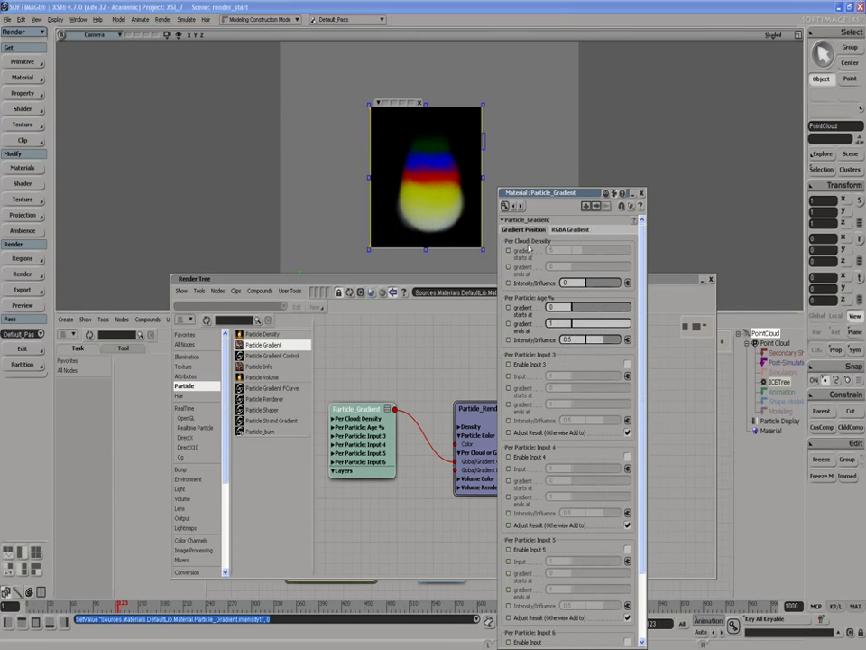
{"action": "left_click", "coordinate": [562, 231]}
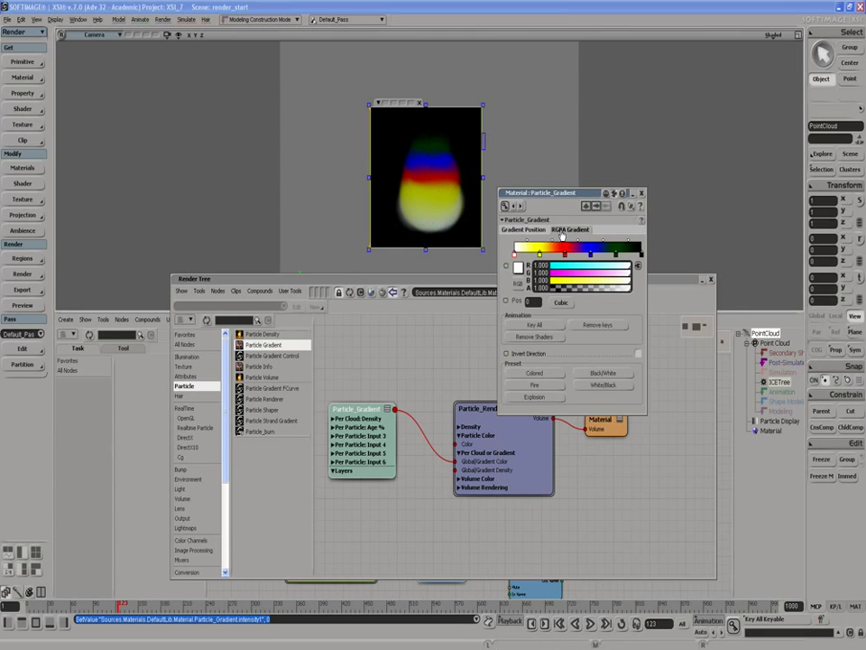
{"action": "left_click", "coordinate": [532, 374]}
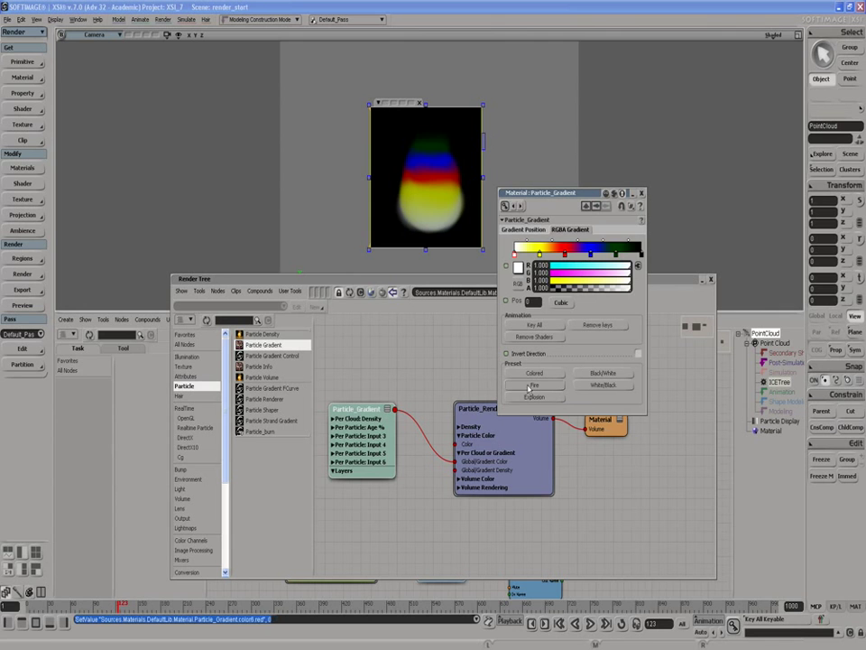
{"action": "left_click", "coordinate": [530, 386]}
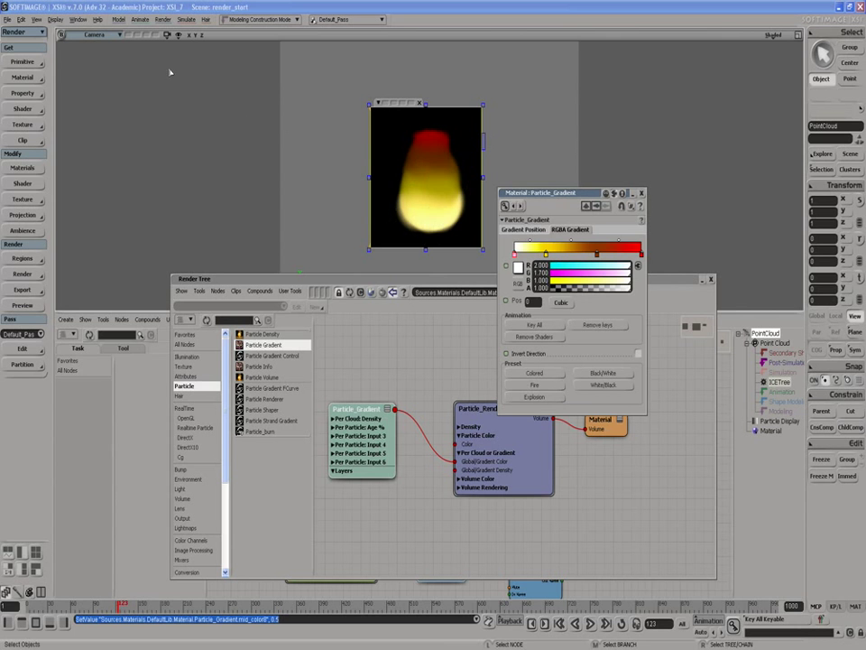
Step: Show the flame2_JPG reference clip in the Image Clip Viewer, fit the whole picture, and move the Particle_Gradient properties aside
{"action": "left_click", "coordinate": [35, 20]}
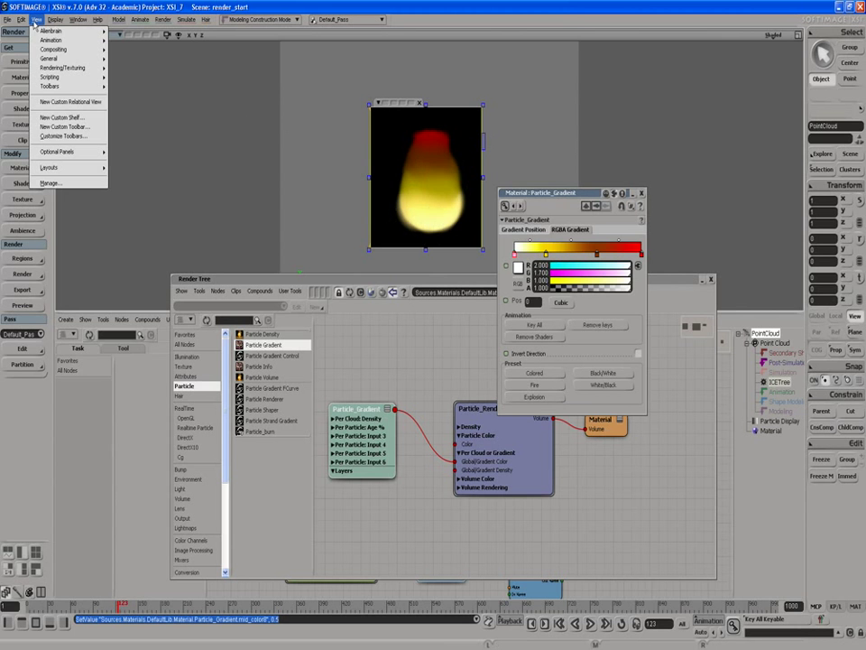
{"action": "mouse_move", "coordinate": [63, 68]}
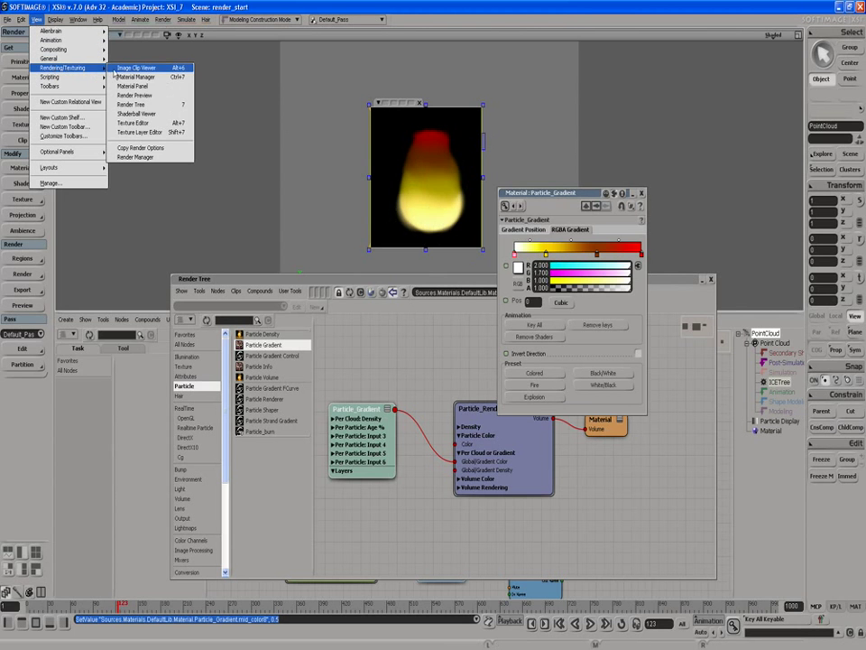
{"action": "left_click", "coordinate": [114, 70]}
{"action": "left_click", "coordinate": [120, 72]}
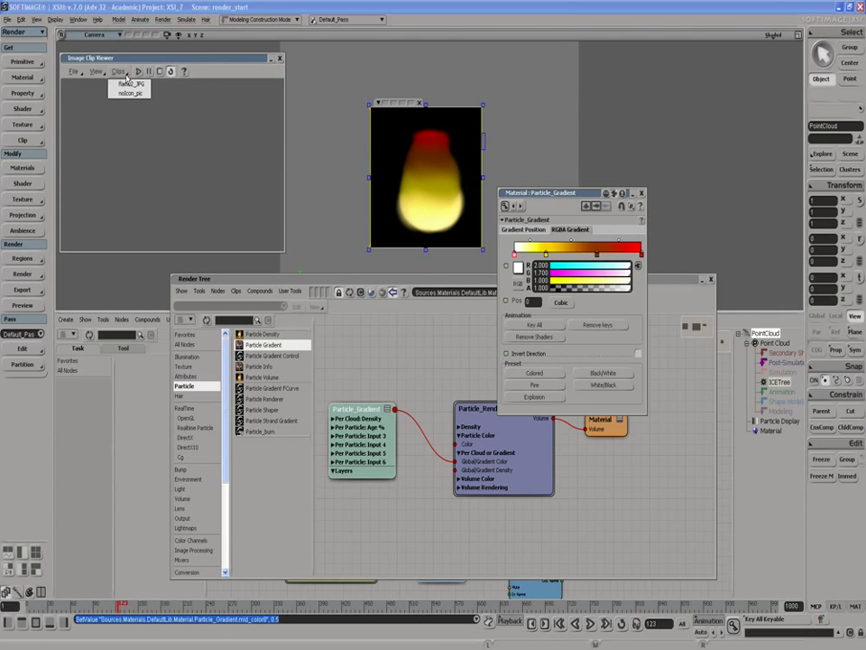
{"action": "left_click", "coordinate": [94, 82]}
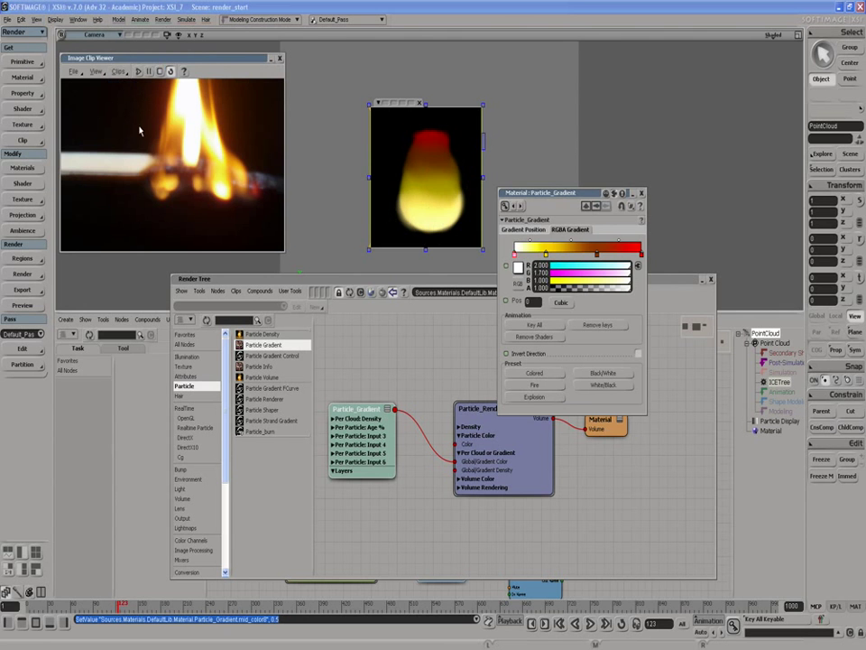
{"action": "right_click", "coordinate": [141, 126]}
{"action": "left_click", "coordinate": [158, 158]}
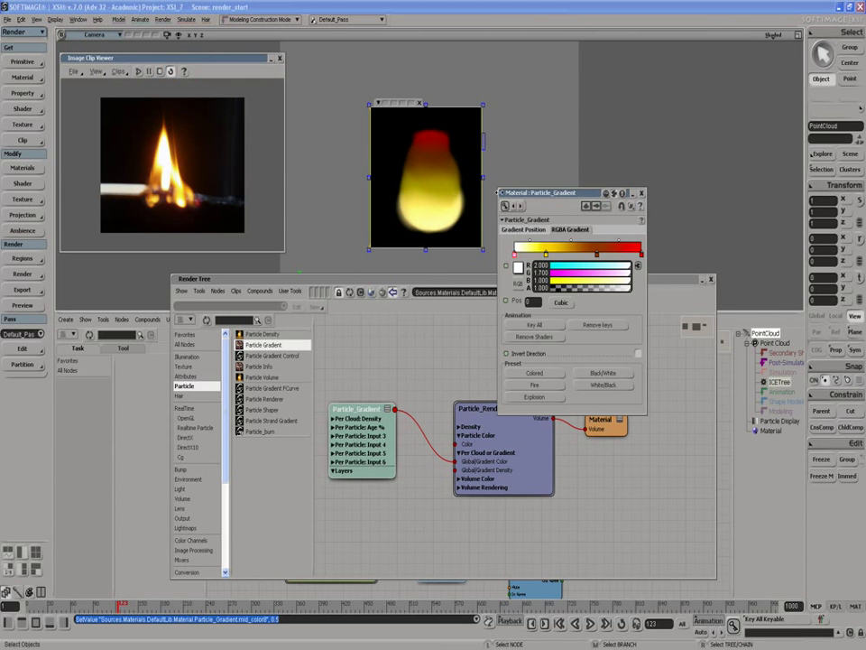
{"action": "left_click_drag", "start_coordinate": [531, 193], "coordinate": [564, 120]}
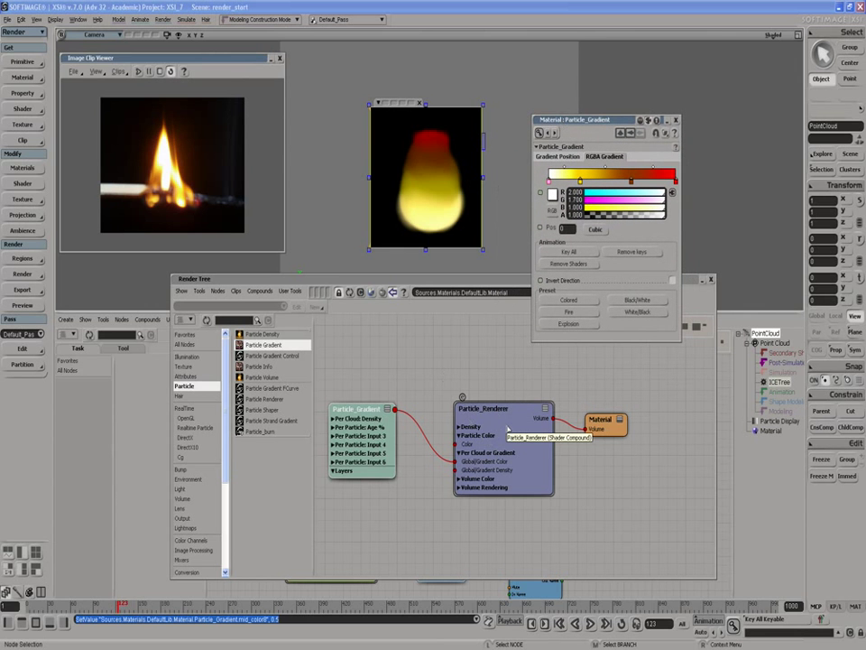
Step: Try Global Density values of about 12.5 and 52.6 on Particle_Renderer, and set it back to 50
{"action": "double_click", "coordinate": [508, 430]}
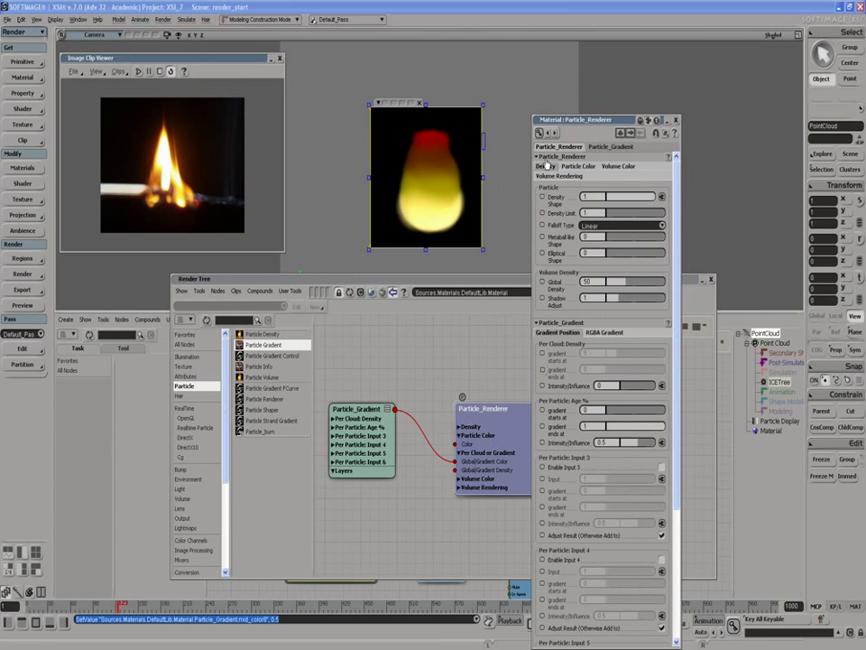
{"action": "left_click_drag", "start_coordinate": [606, 281], "coordinate": [613, 283]}
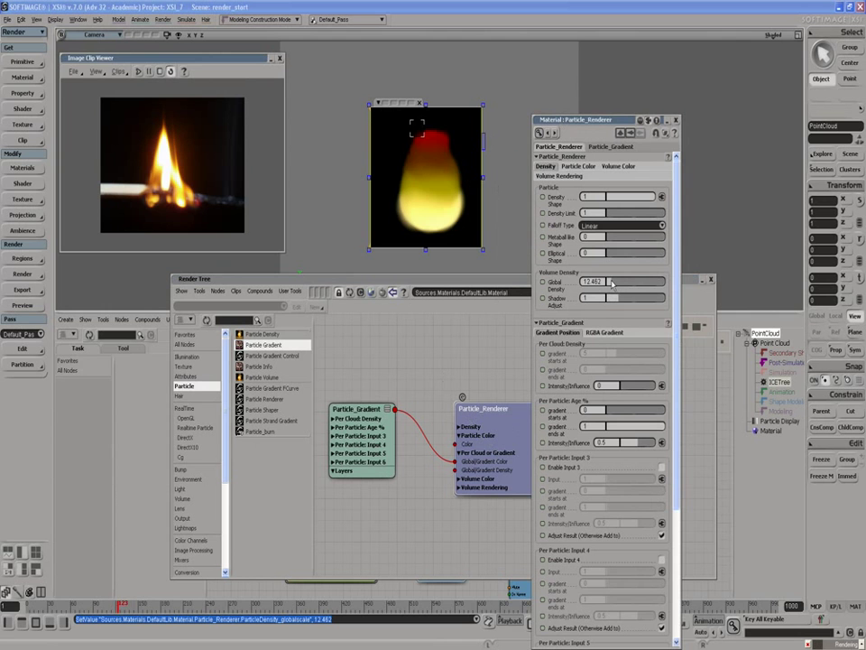
{"action": "left_click_drag", "start_coordinate": [612, 283], "coordinate": [627, 283]}
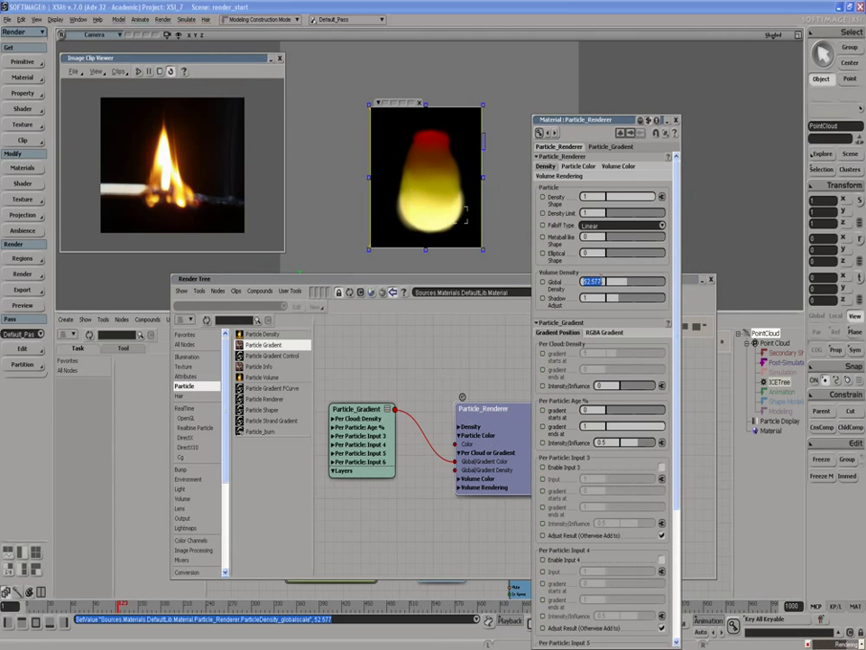
{"action": "type", "text": "50"}
{"action": "key", "text": "Return"}
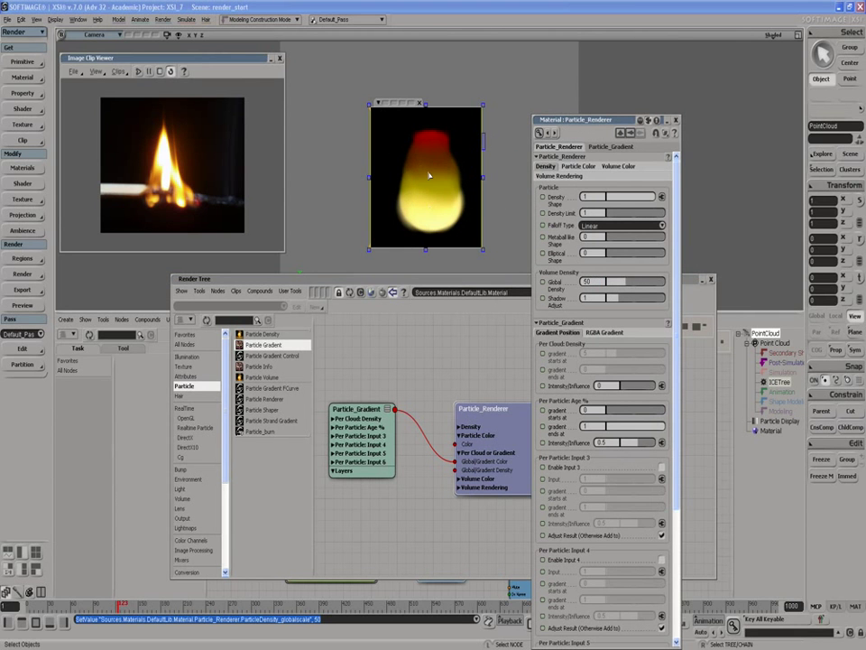
Step: In Particle_Renderer's volume color, set the ambient tint to white and Ambience Intensity to 1, and disable diffuse illumination
{"action": "left_click", "coordinate": [569, 168]}
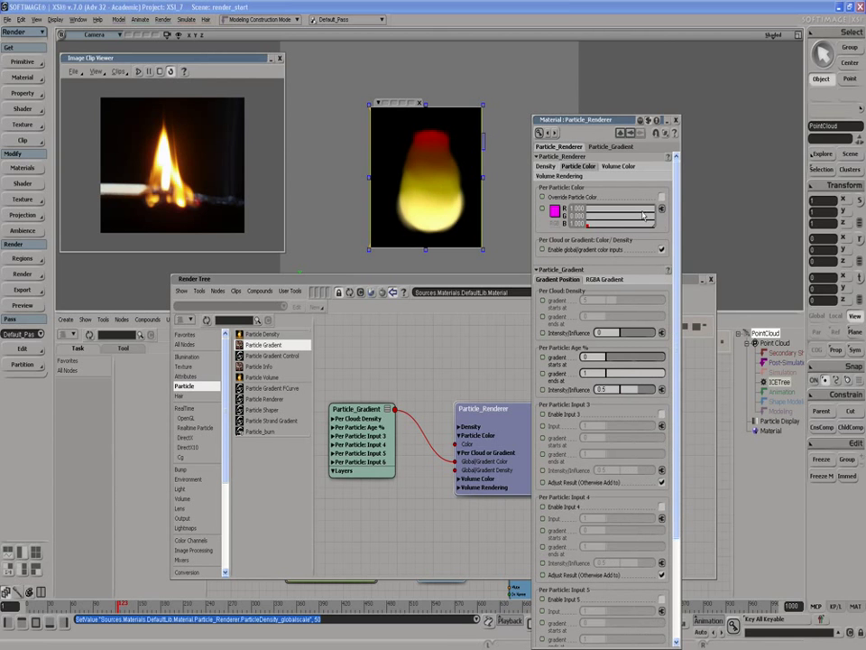
{"action": "left_click", "coordinate": [611, 169]}
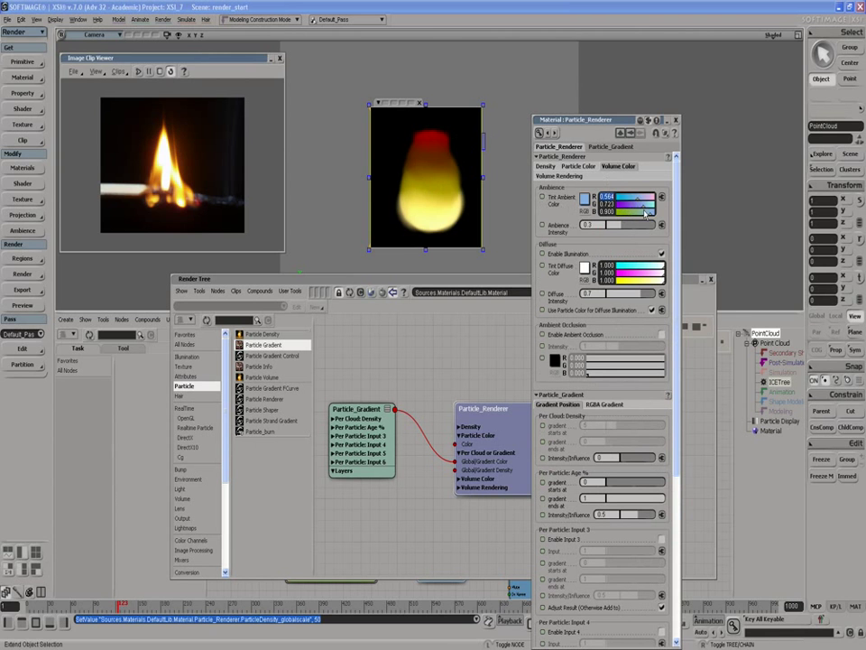
{"action": "left_click_drag", "start_coordinate": [627, 213], "coordinate": [664, 206]}
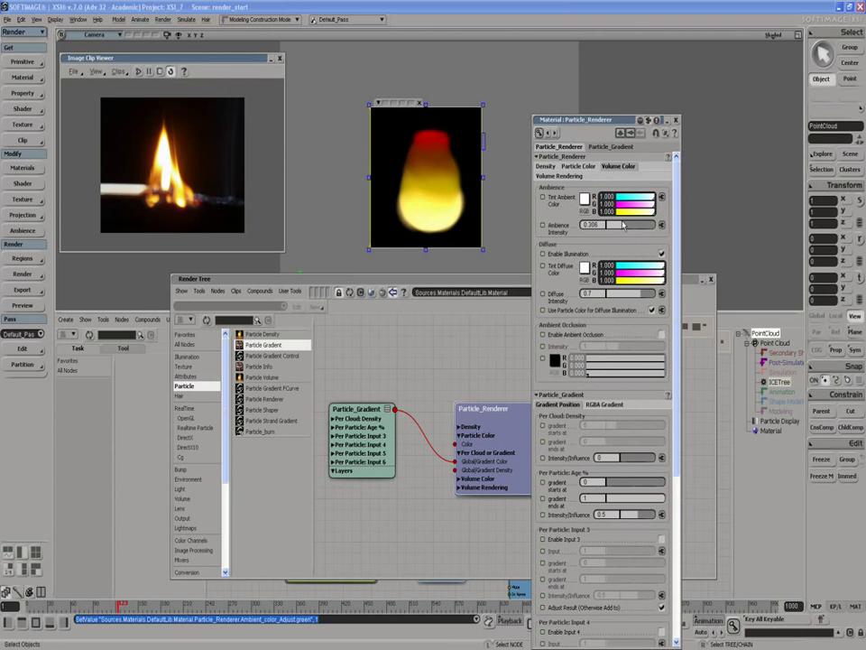
{"action": "left_click_drag", "start_coordinate": [622, 226], "coordinate": [659, 226]}
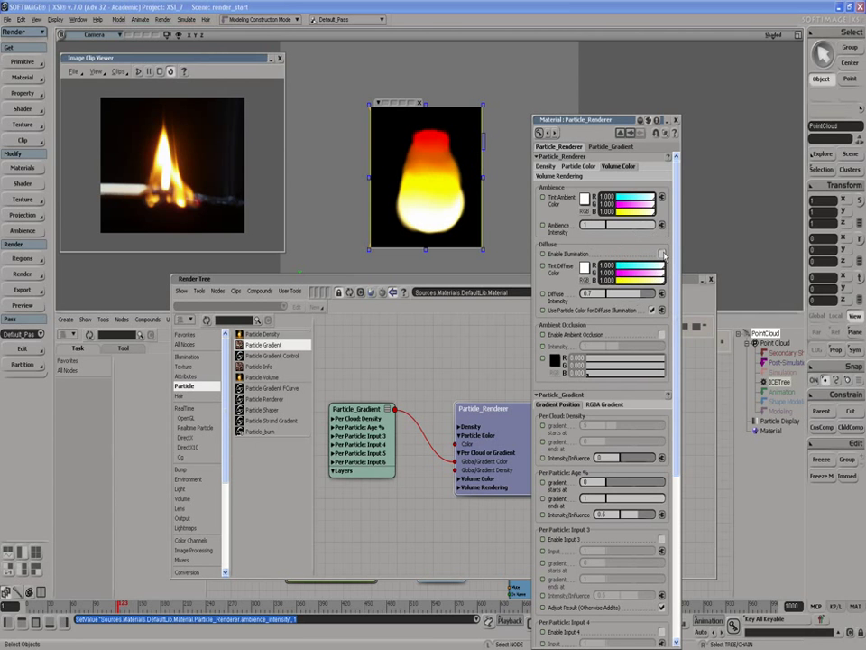
{"action": "left_click", "coordinate": [664, 254]}
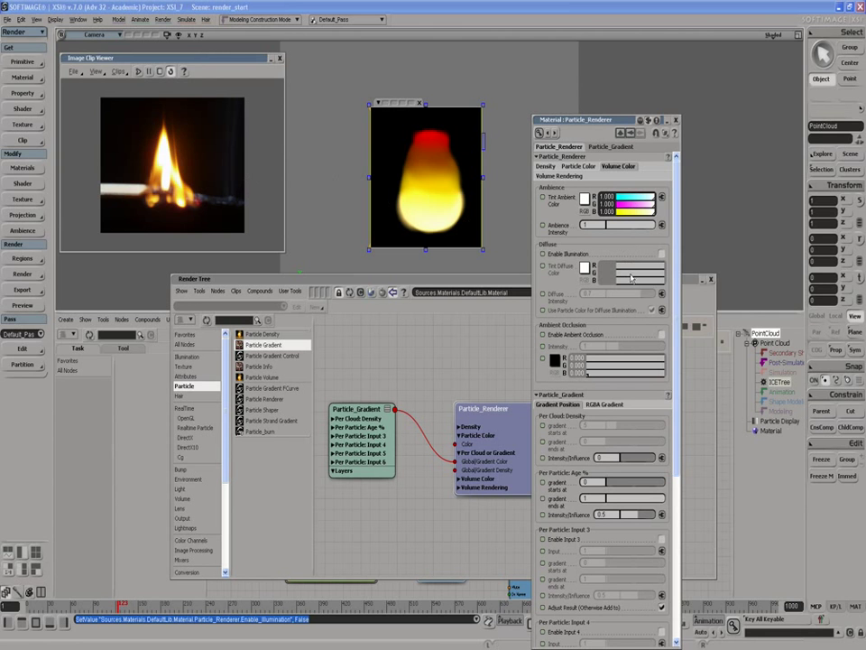
{"action": "left_click", "coordinate": [676, 120]}
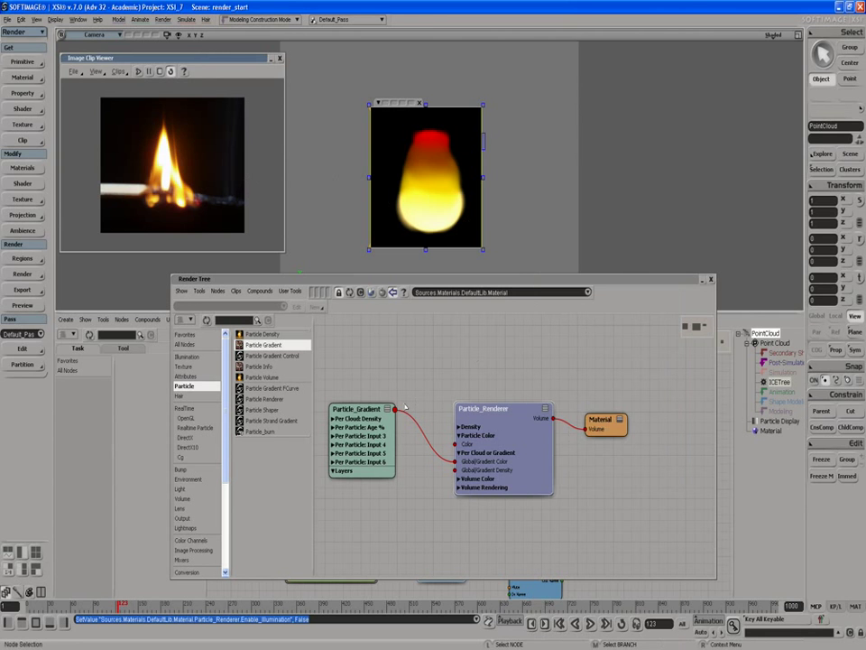
Step: Rearrange Particle_Gradient's RGBA markers with brown at 0, white at about 0.28, and yellow between white and red
{"action": "double_click", "coordinate": [368, 409]}
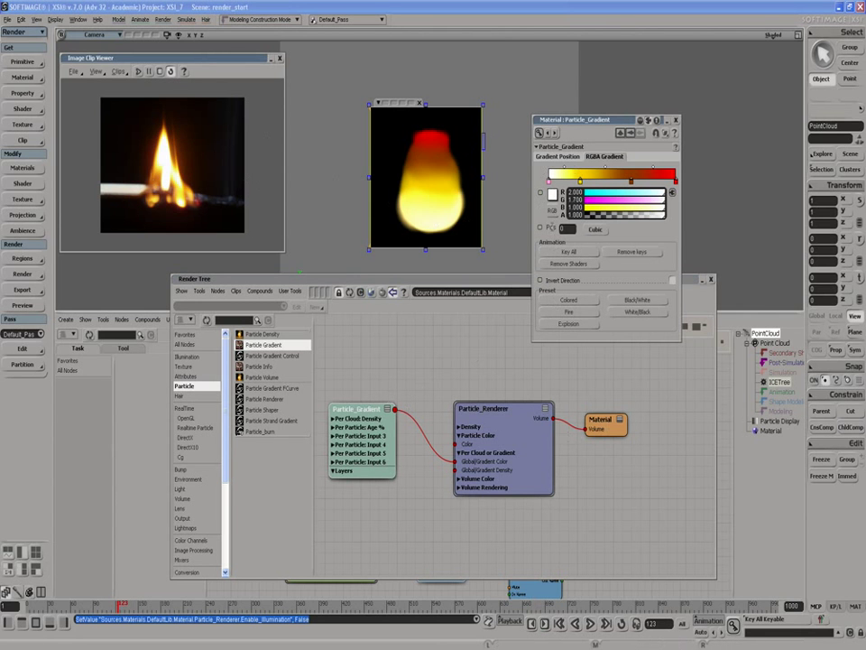
{"action": "mouse_move", "coordinate": [632, 181]}
{"action": "left_mouse_down"}
{"action": "mouse_move", "coordinate": [563, 180]}
{"action": "mouse_move", "coordinate": [630, 180]}
{"action": "left_mouse_up"}
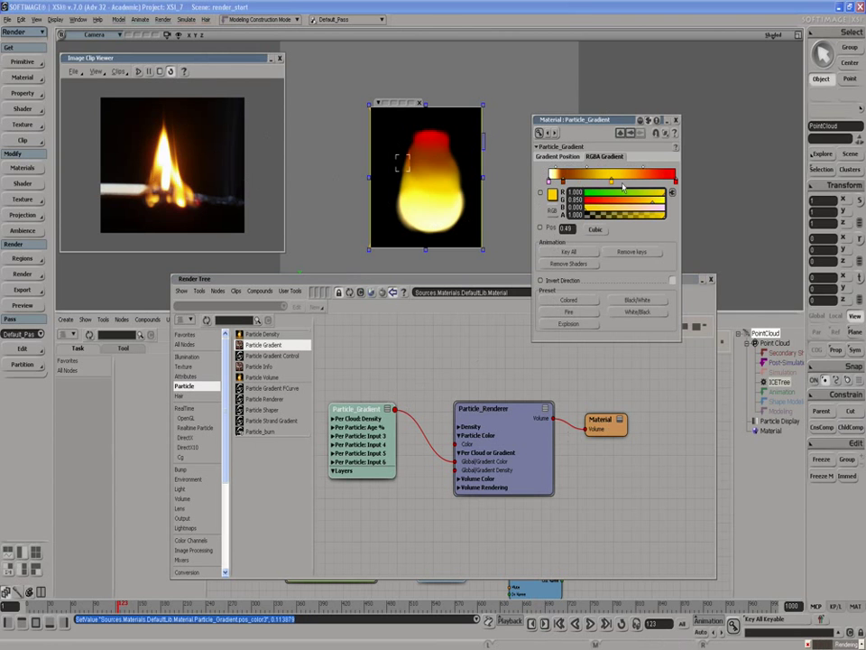
{"action": "left_click_drag", "start_coordinate": [577, 183], "coordinate": [608, 183]}
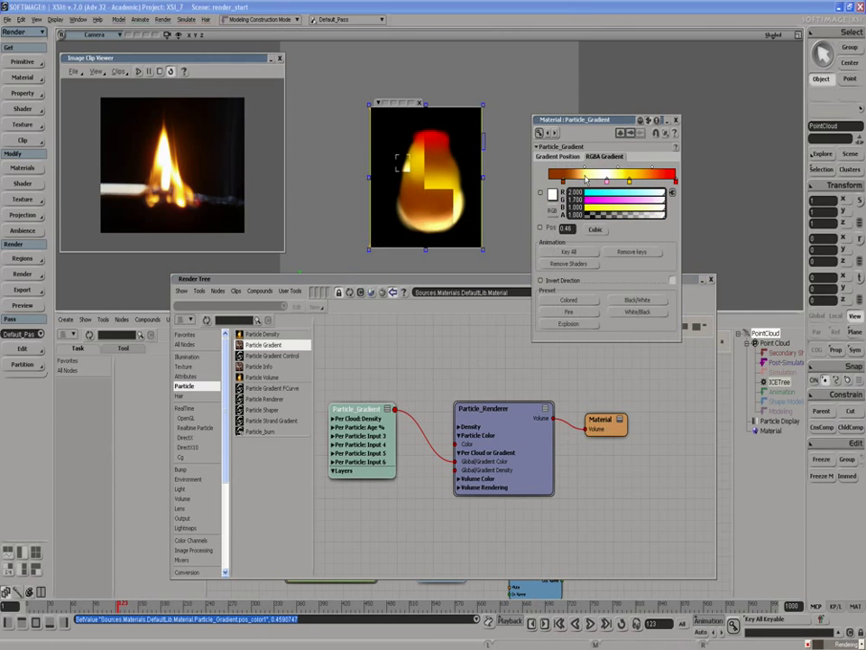
{"action": "left_click", "coordinate": [548, 182]}
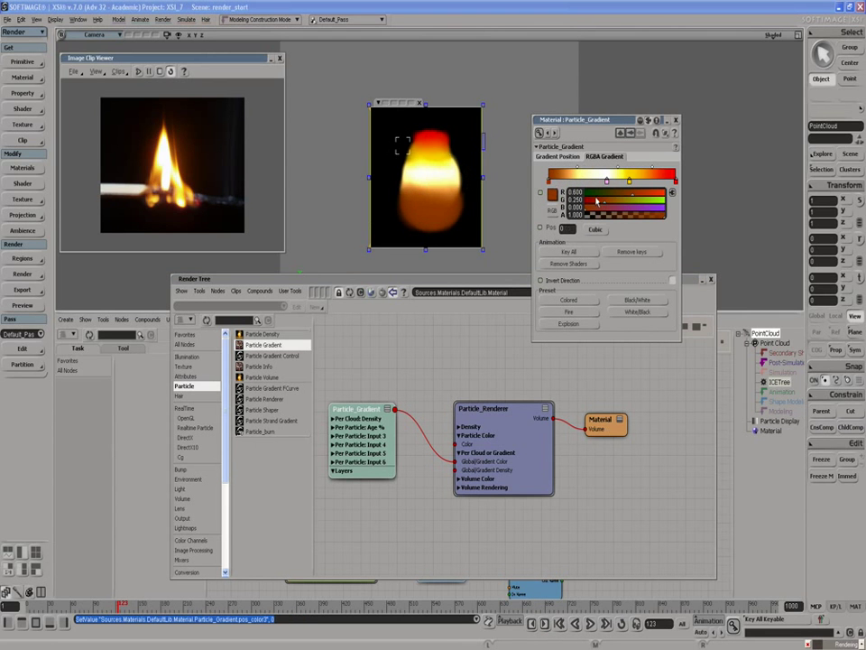
{"action": "left_click_drag", "start_coordinate": [605, 182], "coordinate": [579, 181]}
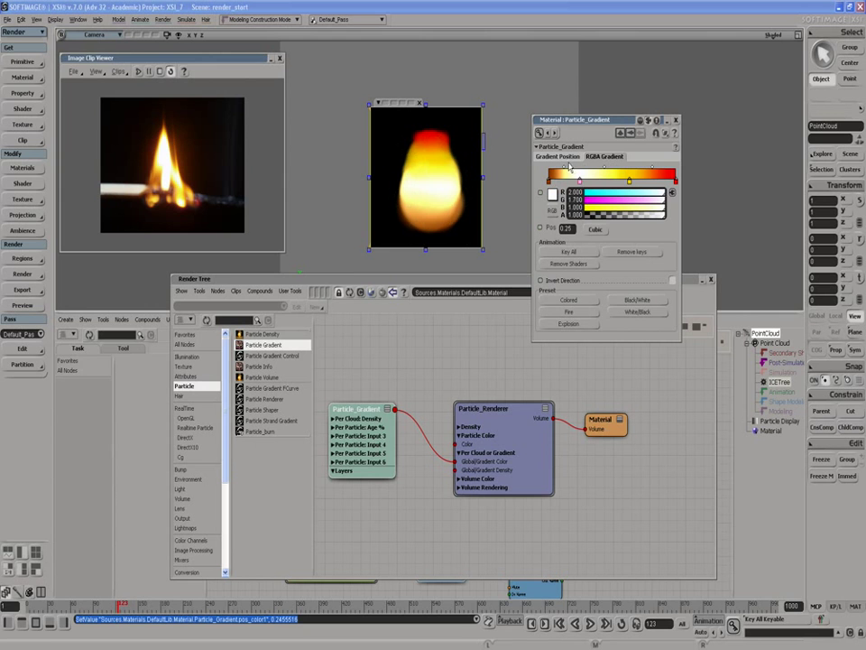
{"action": "left_click_drag", "start_coordinate": [580, 181], "coordinate": [583, 181]}
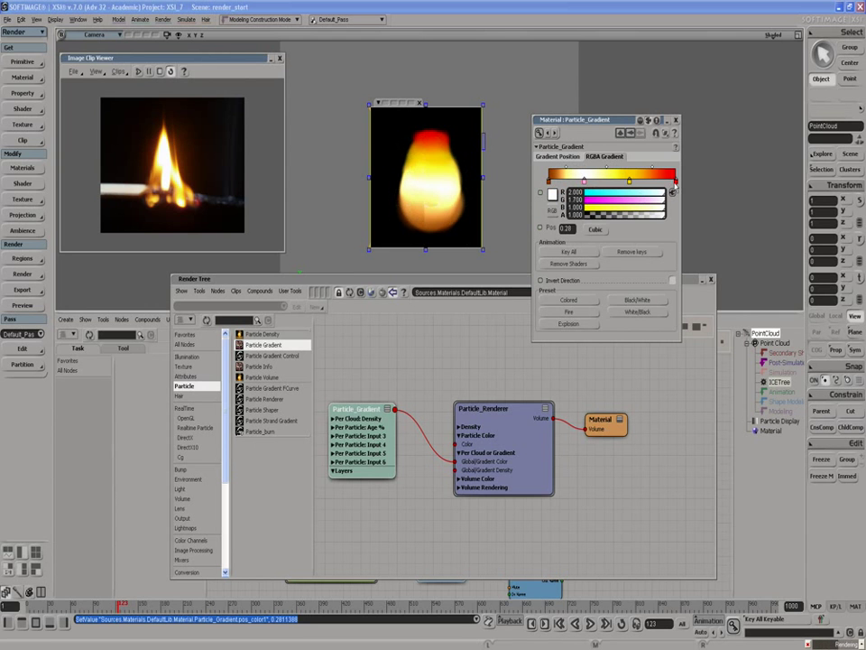
Step: Move the gradient's red marker to about 0.09, between brown and white, and adjust the blend midpoints on both sides
{"action": "left_click_drag", "start_coordinate": [675, 182], "coordinate": [562, 181]}
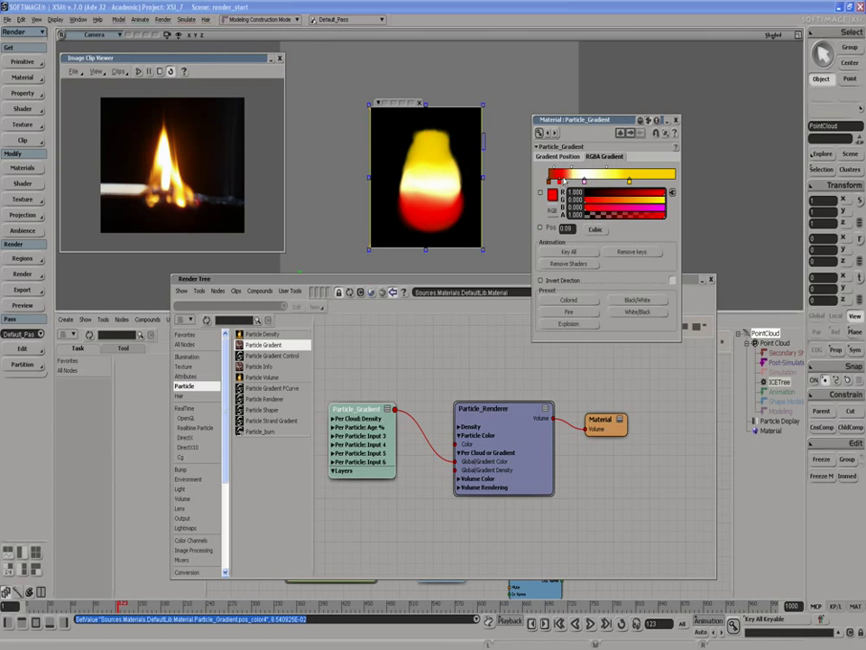
{"action": "left_click", "coordinate": [557, 170]}
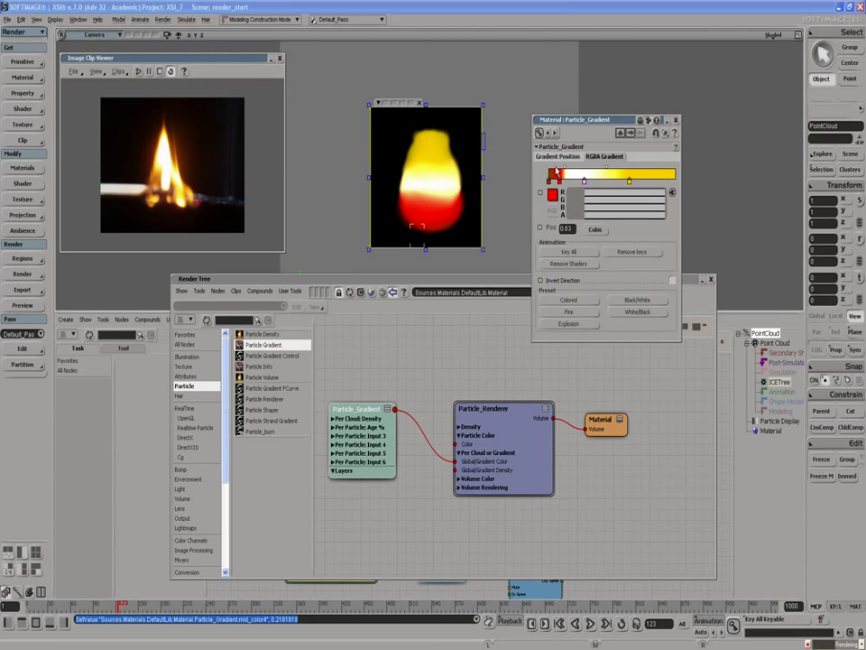
{"action": "left_click", "coordinate": [556, 169]}
{"action": "left_click", "coordinate": [560, 181]}
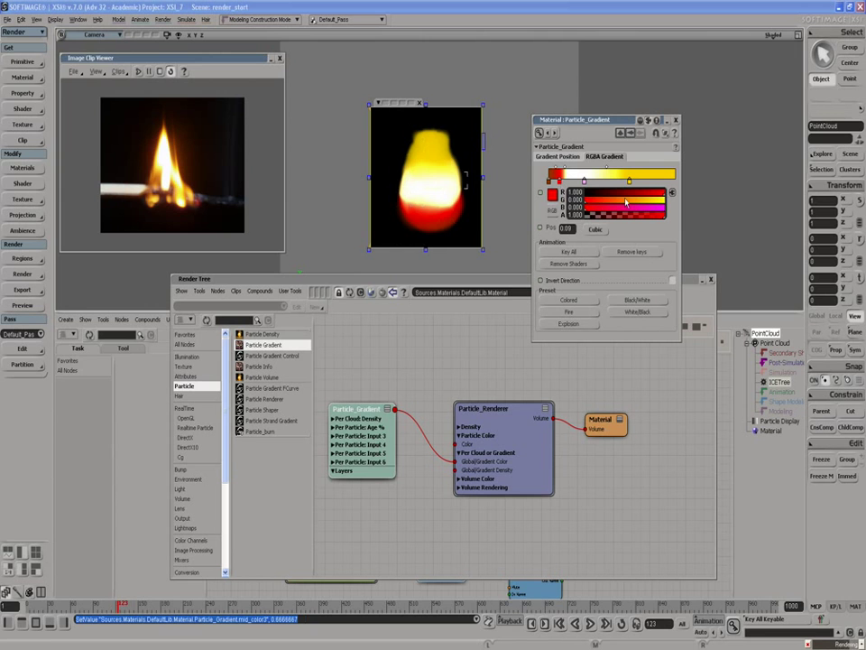
Step: Recolor the gradient's red marker to a dark orange with red 0.819 and green 0.305
{"action": "left_click_drag", "start_coordinate": [665, 192], "coordinate": [653, 198]}
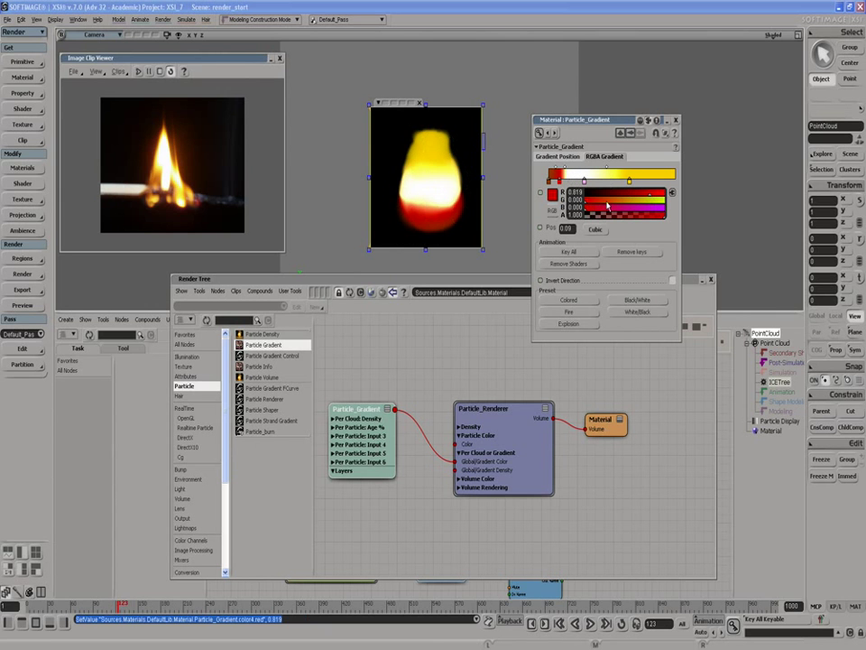
{"action": "left_click_drag", "start_coordinate": [606, 205], "coordinate": [635, 204]}
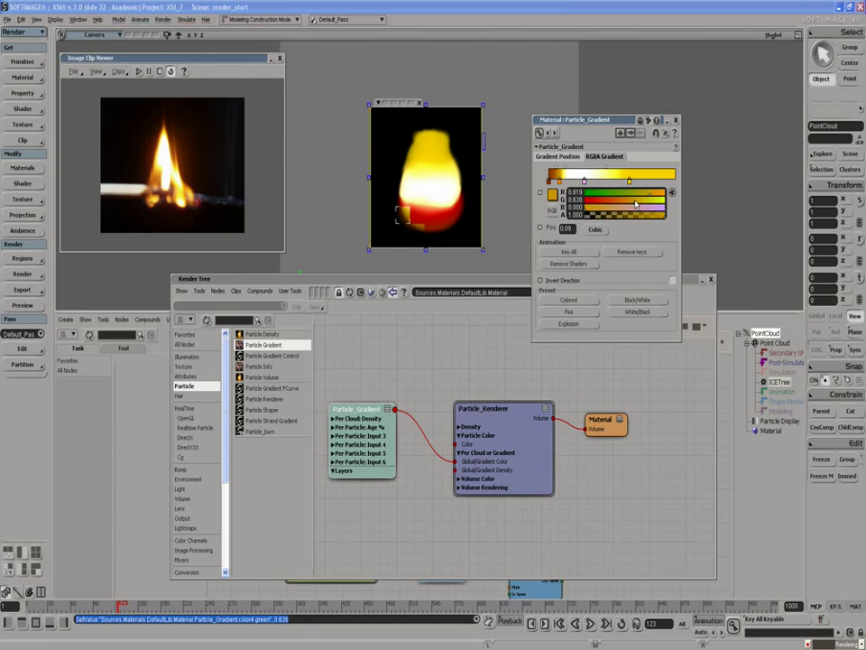
{"action": "left_click_drag", "start_coordinate": [635, 204], "coordinate": [619, 205]}
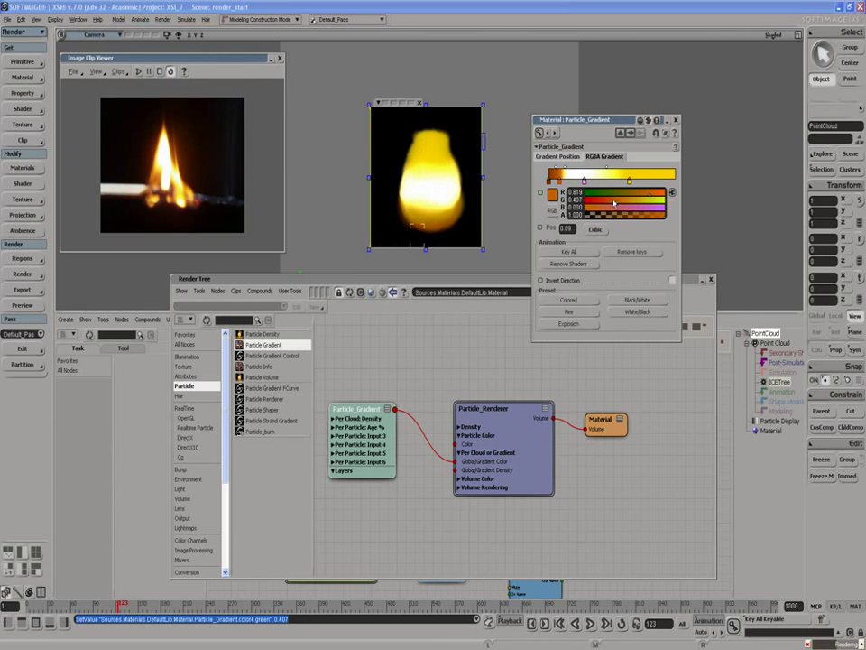
{"action": "left_click_drag", "start_coordinate": [615, 203], "coordinate": [611, 204]}
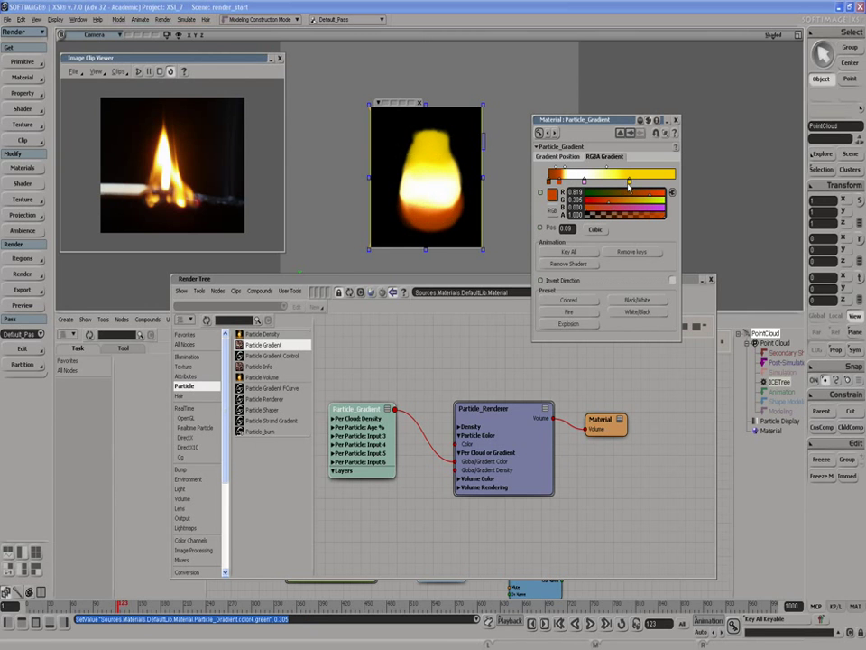
Step: Refine the gradient's end colors: red 0.825 on the marker at 0.94, green 0.78 on the orange marker at 0.84, and blend midpoint about 0.62
{"action": "mouse_move", "coordinate": [629, 185]}
{"action": "left_mouse_down"}
{"action": "mouse_move", "coordinate": [580, 181]}
{"action": "mouse_move", "coordinate": [597, 182]}
{"action": "left_mouse_up"}
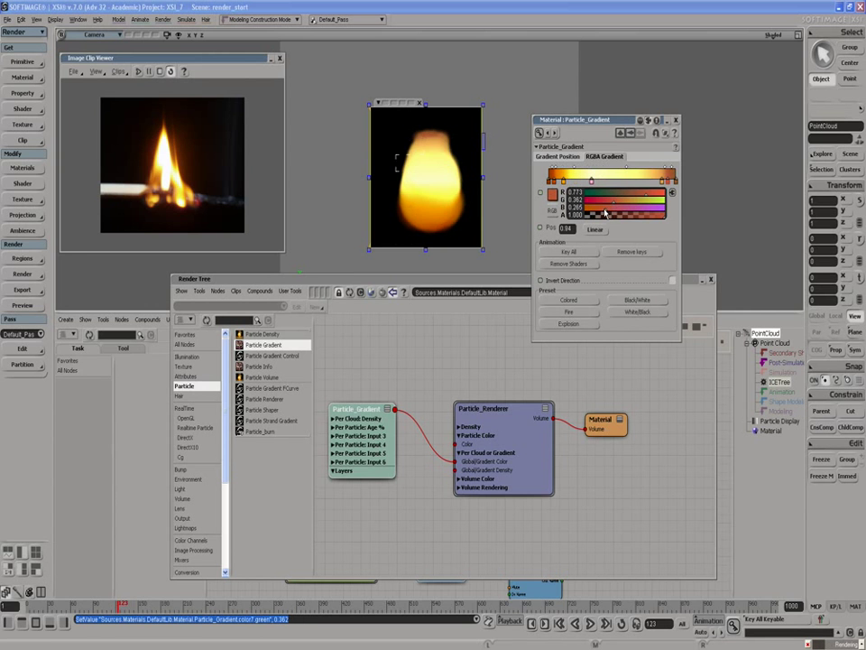
{"action": "left_click", "coordinate": [650, 193]}
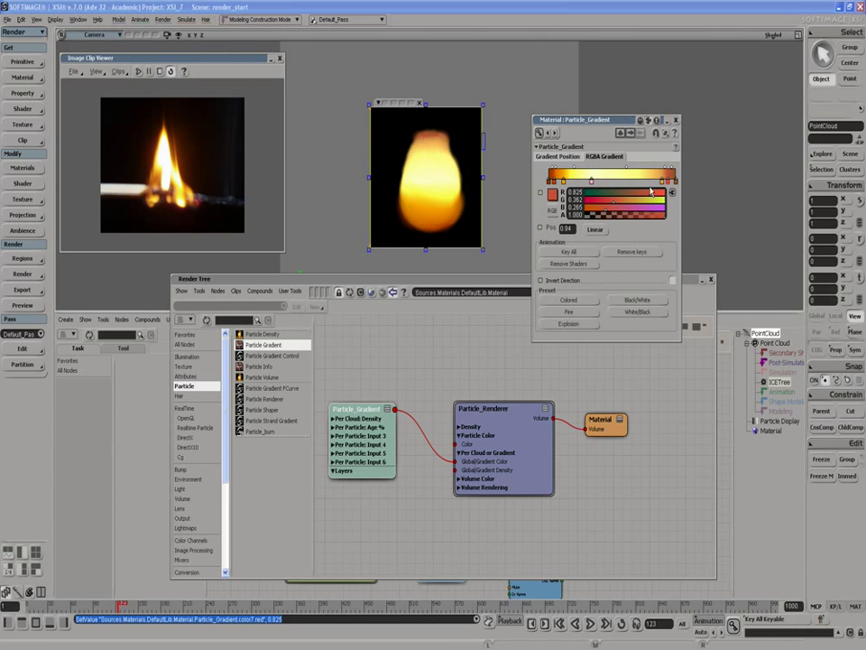
{"action": "left_click", "coordinate": [663, 181]}
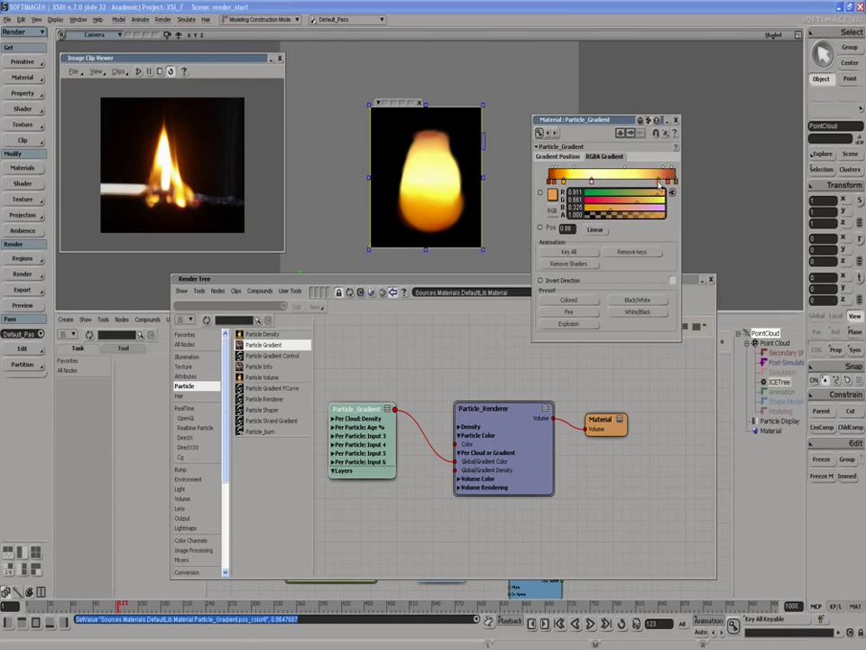
{"action": "left_click", "coordinate": [647, 201]}
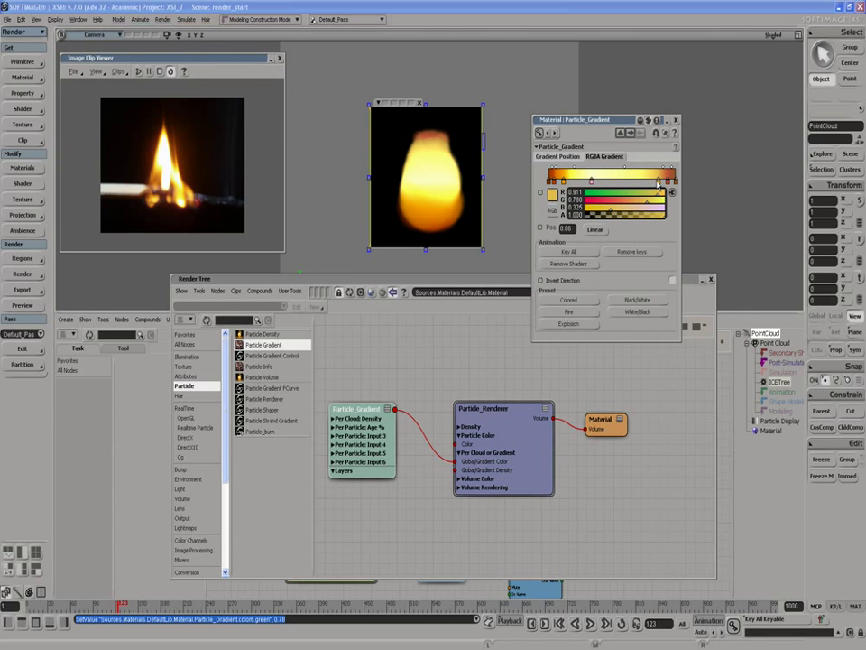
{"action": "left_click_drag", "start_coordinate": [660, 182], "coordinate": [656, 182]}
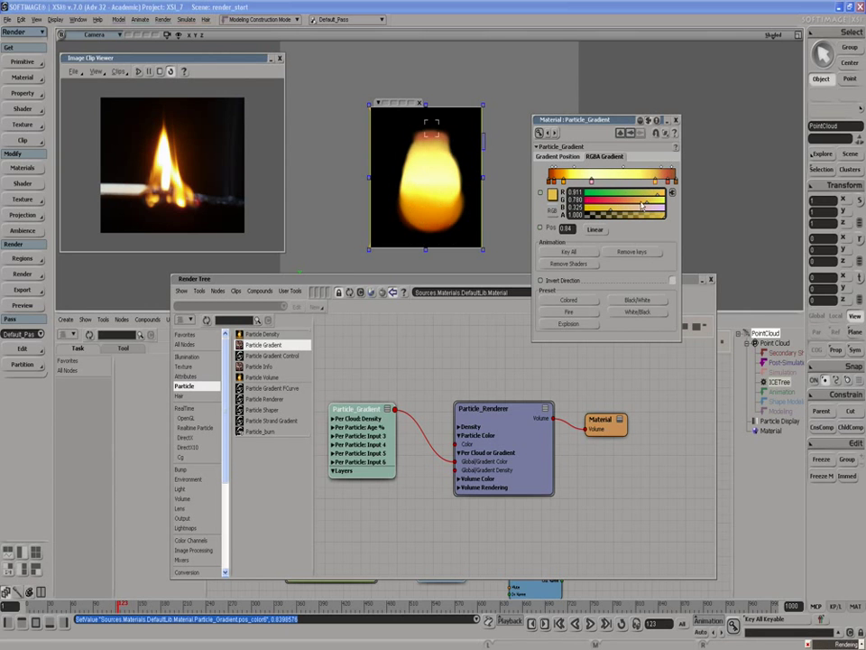
{"action": "left_click", "coordinate": [631, 168]}
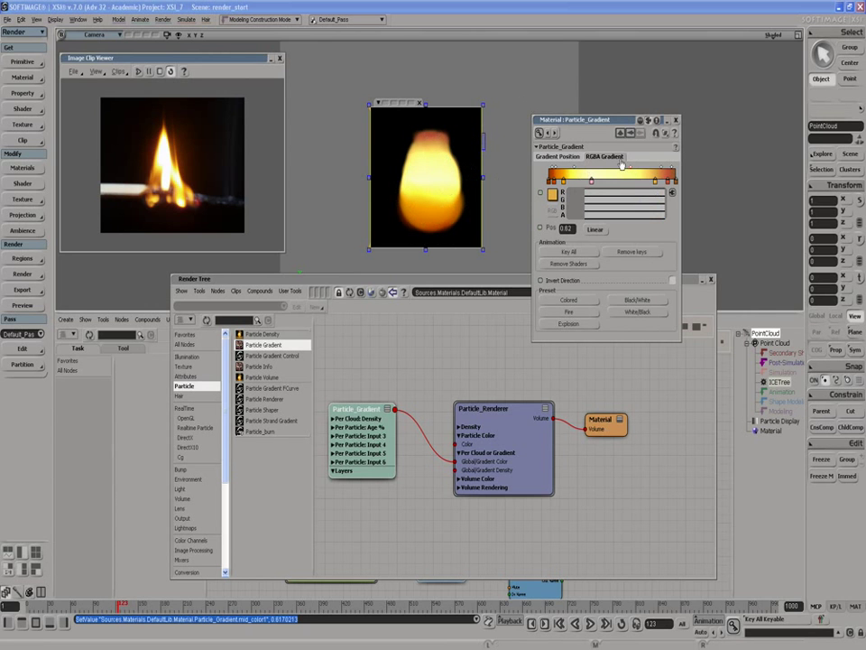
Step: In Particle_Renderer's density settings, set Elliptical Shape to about 0.546 and Metaball like Shape to 0.3
{"action": "left_click", "coordinate": [675, 120]}
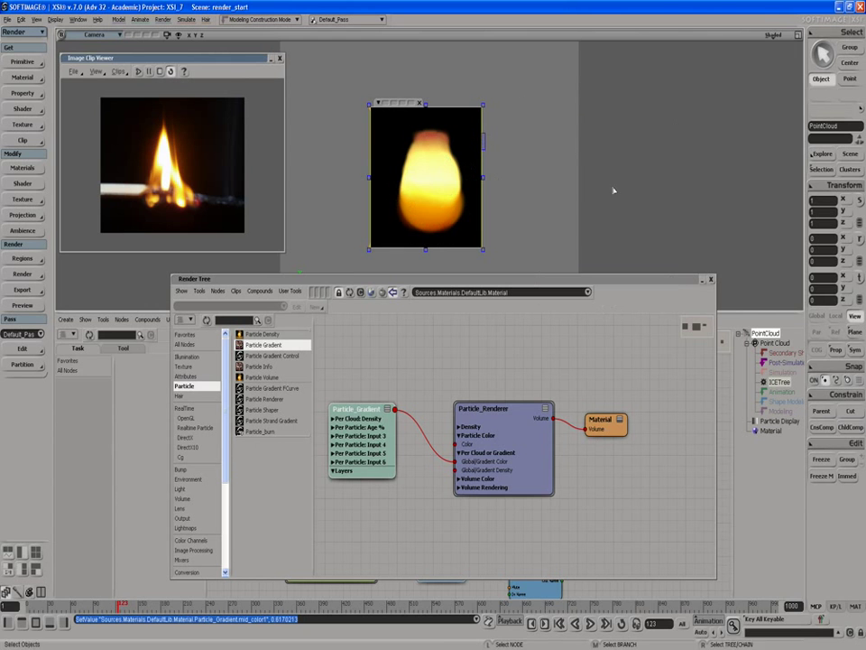
{"action": "double_click", "coordinate": [509, 423]}
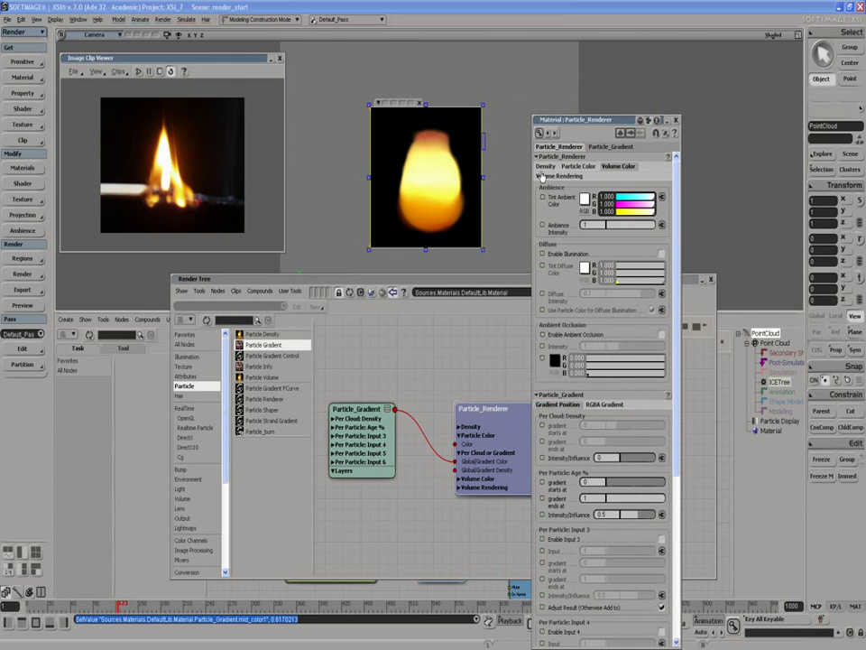
{"action": "left_click", "coordinate": [544, 167]}
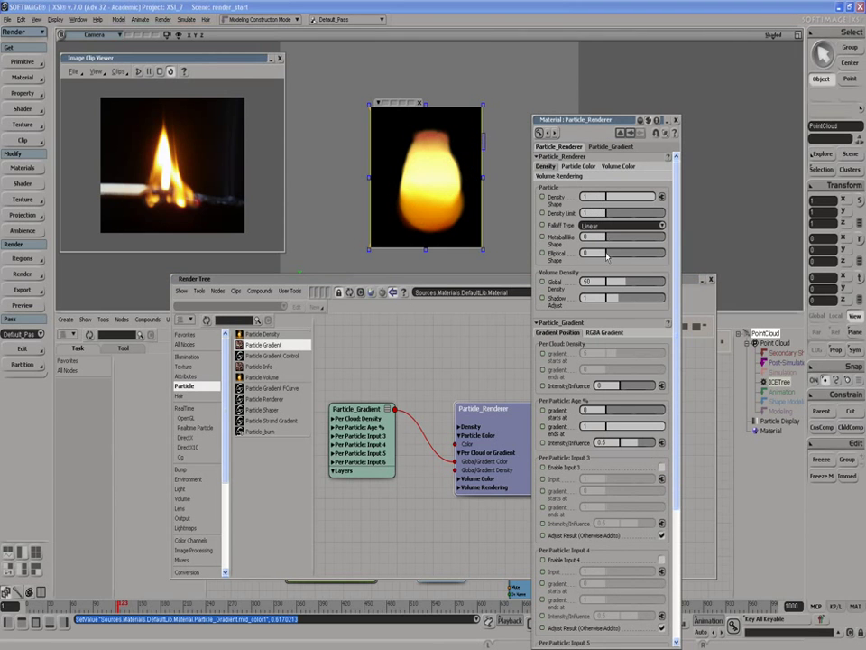
{"action": "left_click_drag", "start_coordinate": [611, 257], "coordinate": [629, 257]}
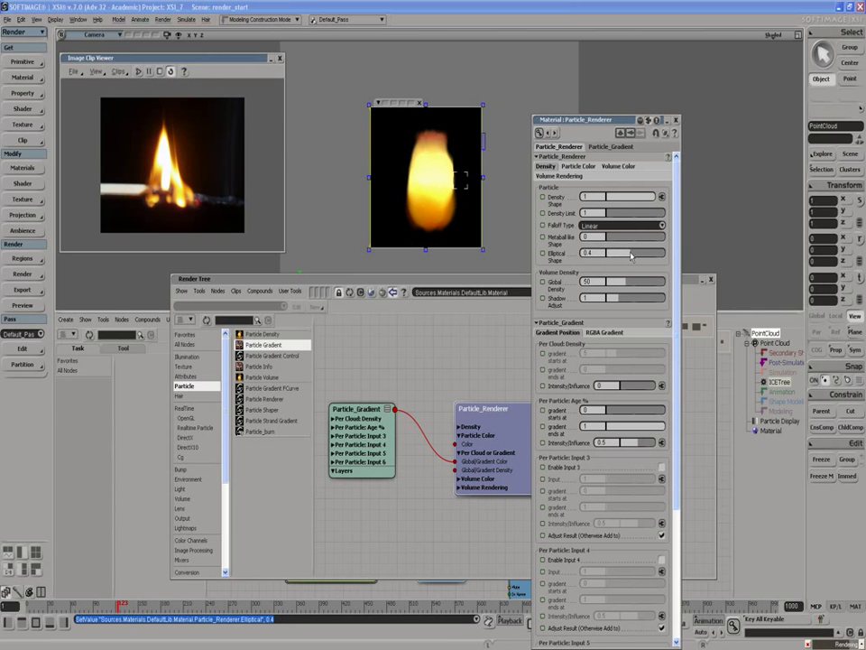
{"action": "left_click_drag", "start_coordinate": [630, 256], "coordinate": [639, 256]}
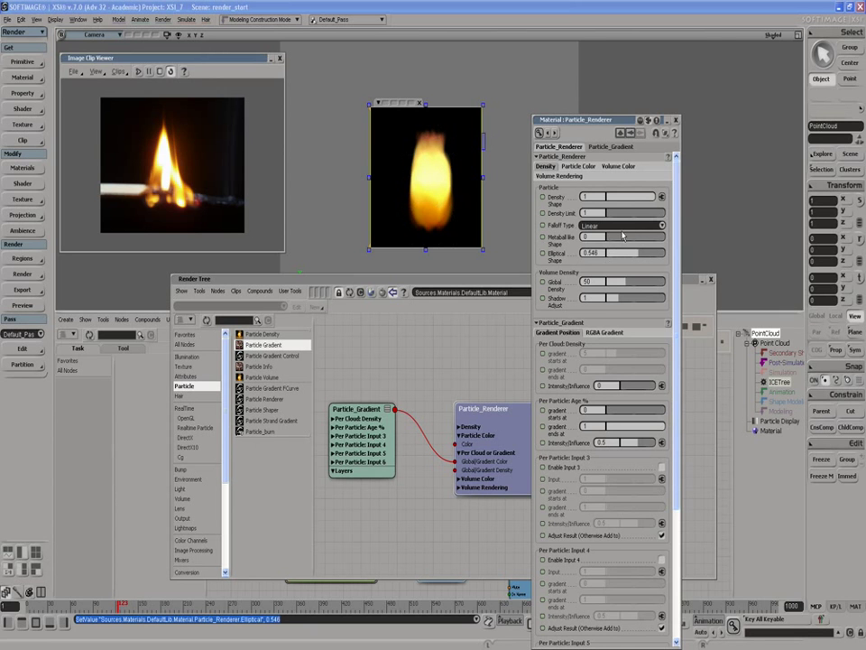
{"action": "left_click", "coordinate": [618, 237]}
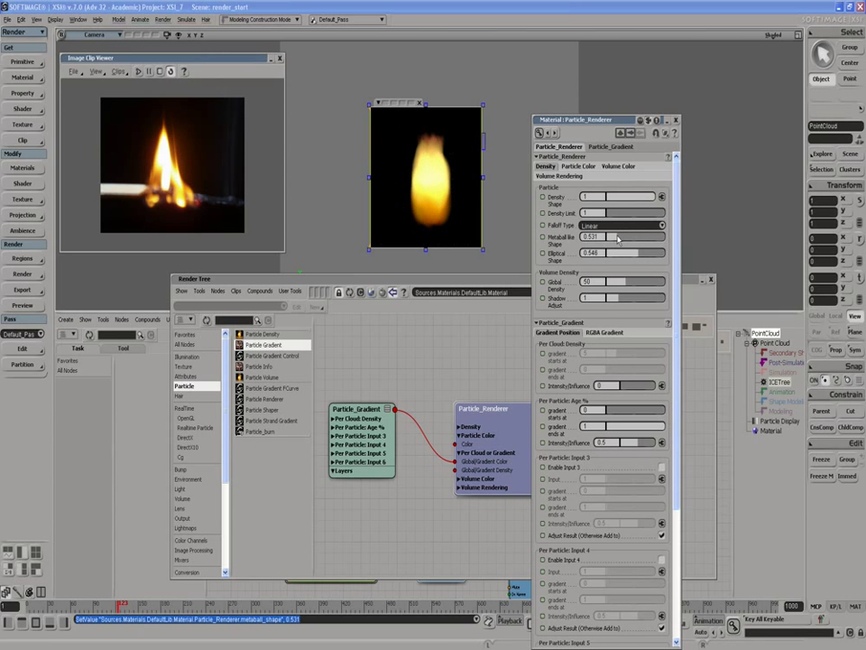
{"action": "left_click_drag", "start_coordinate": [618, 238], "coordinate": [614, 237]}
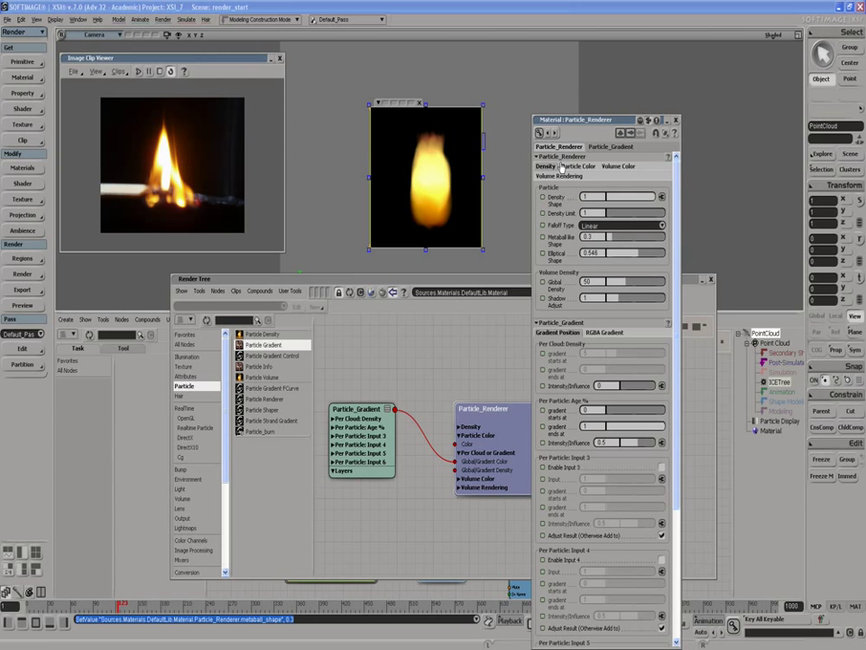
Step: In Particle_Gradient's RGBA gradient, move the late orange marker to about 0.81 and the red marker to about 0.91, with the red marker's green at 0.299
{"action": "left_click", "coordinate": [610, 148]}
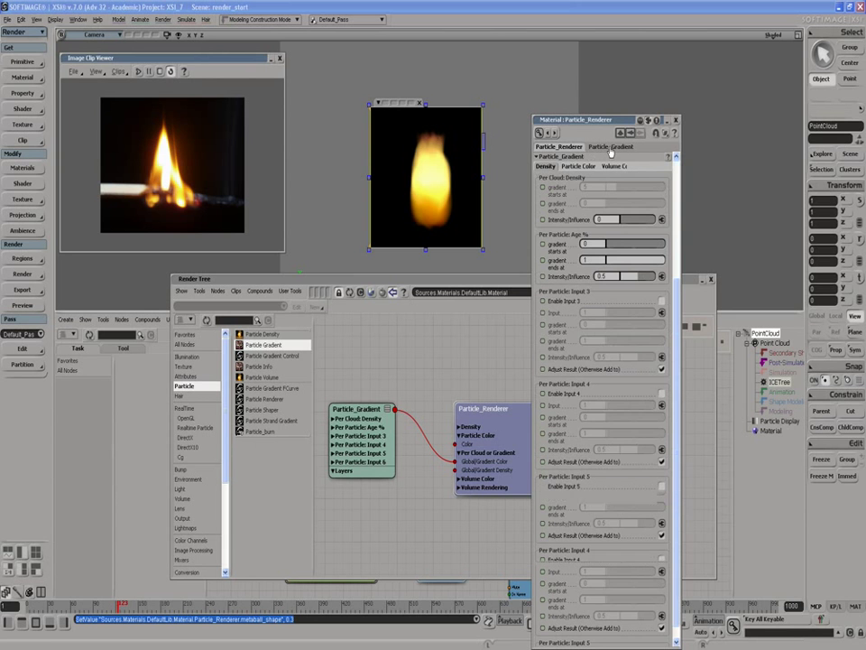
{"action": "left_click", "coordinate": [604, 166]}
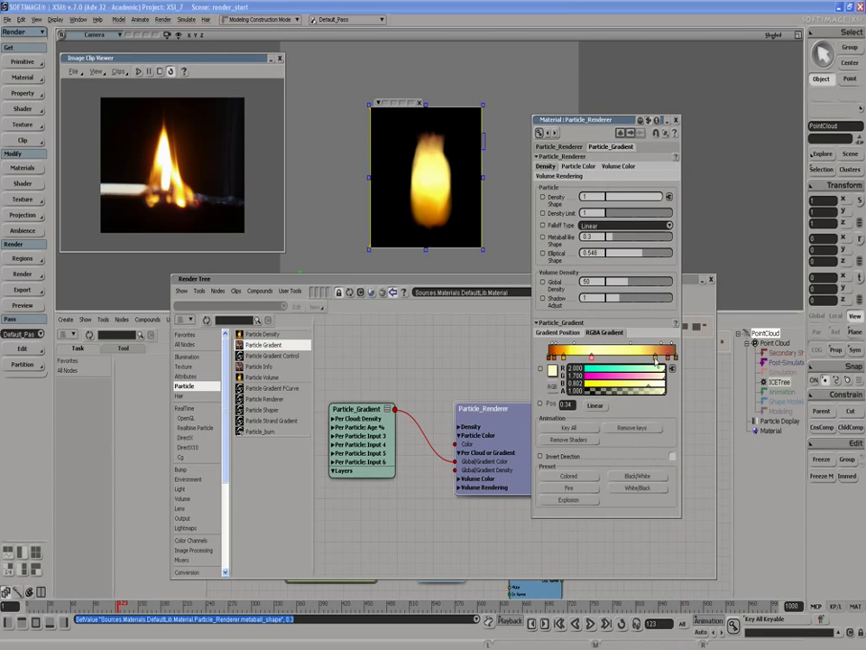
{"action": "left_click", "coordinate": [655, 358]}
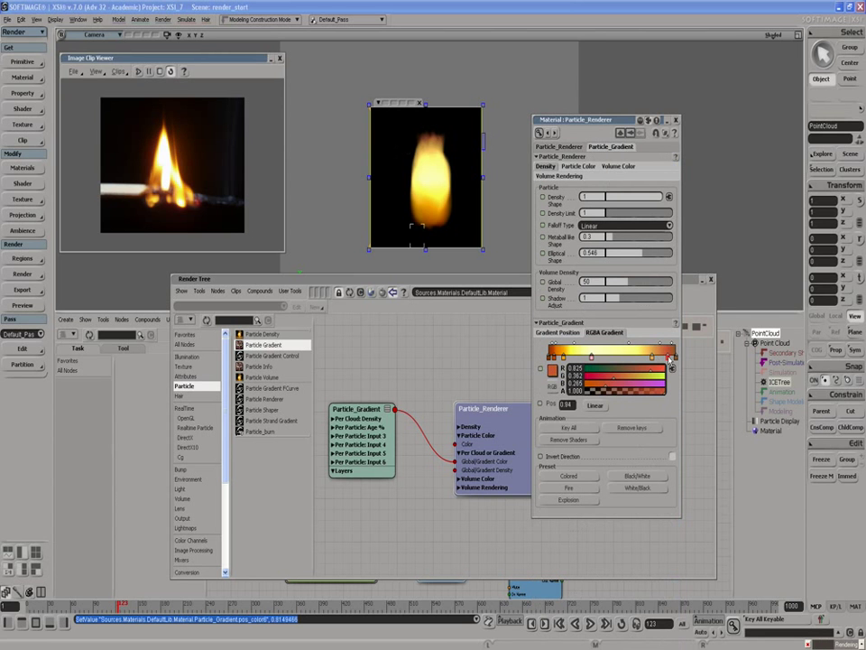
{"action": "left_click", "coordinate": [665, 358]}
{"action": "left_click", "coordinate": [609, 378]}
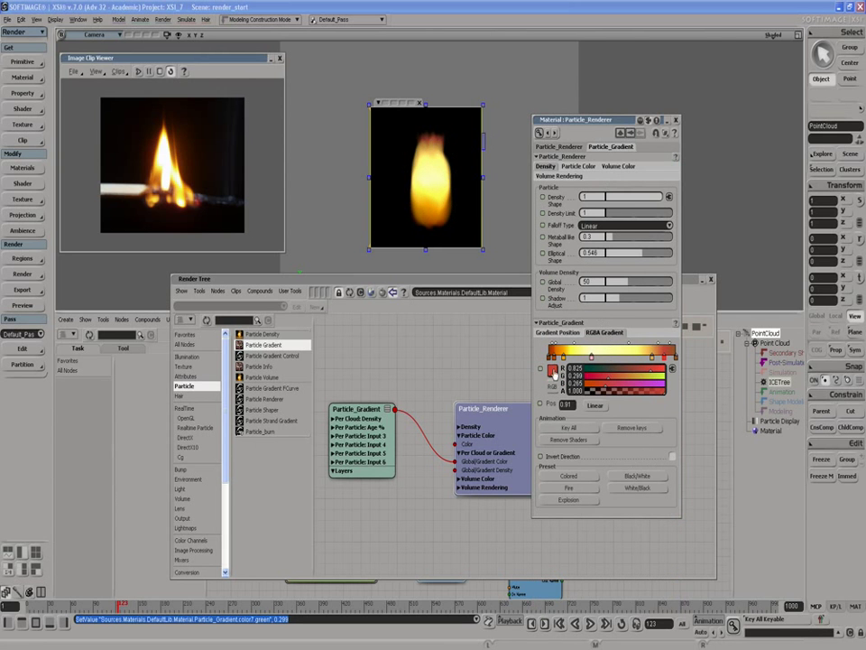
Step: Make both end markers of the gradient, at positions 0 and 1, fully transparent with alpha 0
{"action": "left_click", "coordinate": [550, 358]}
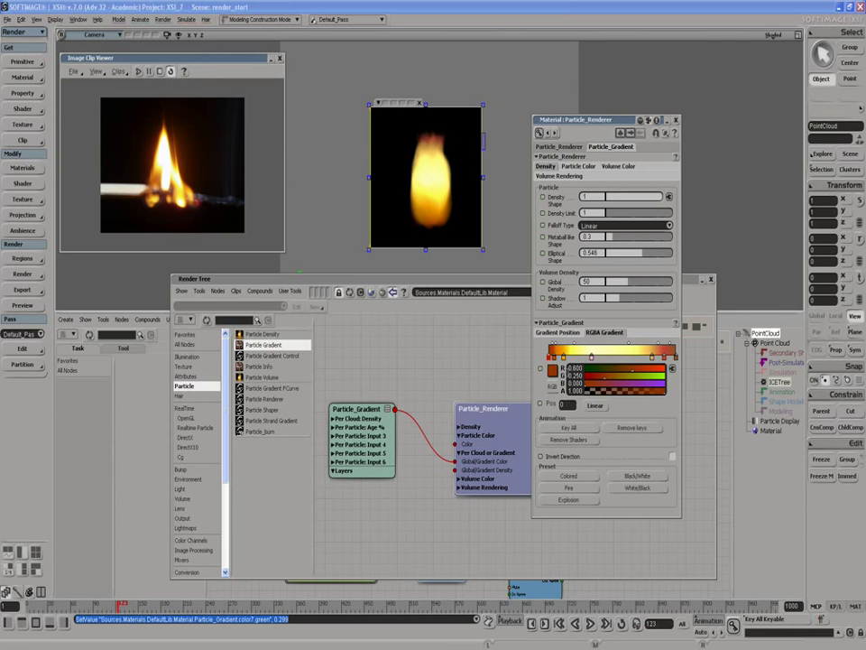
{"action": "left_click_drag", "start_coordinate": [593, 395], "coordinate": [555, 395]}
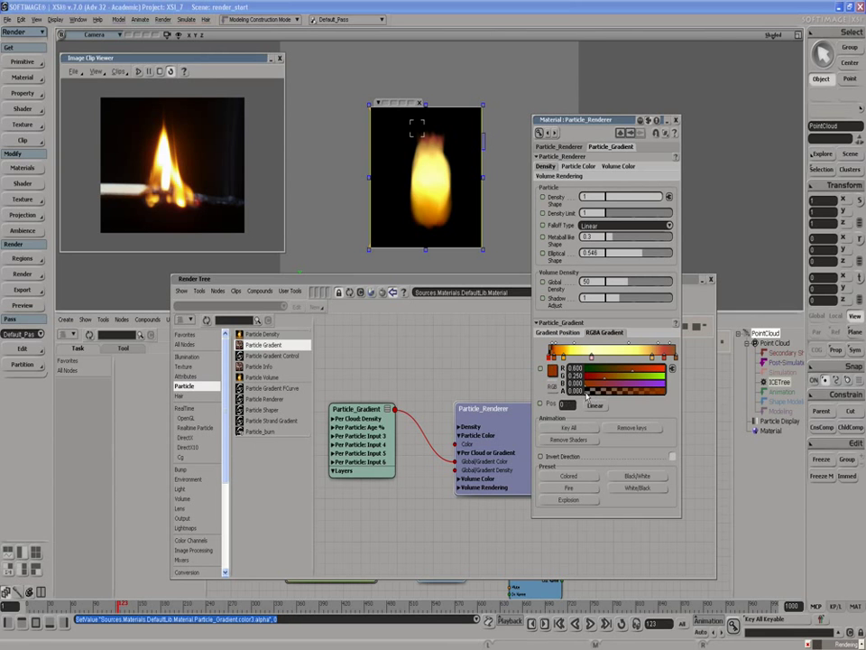
{"action": "left_click", "coordinate": [676, 358]}
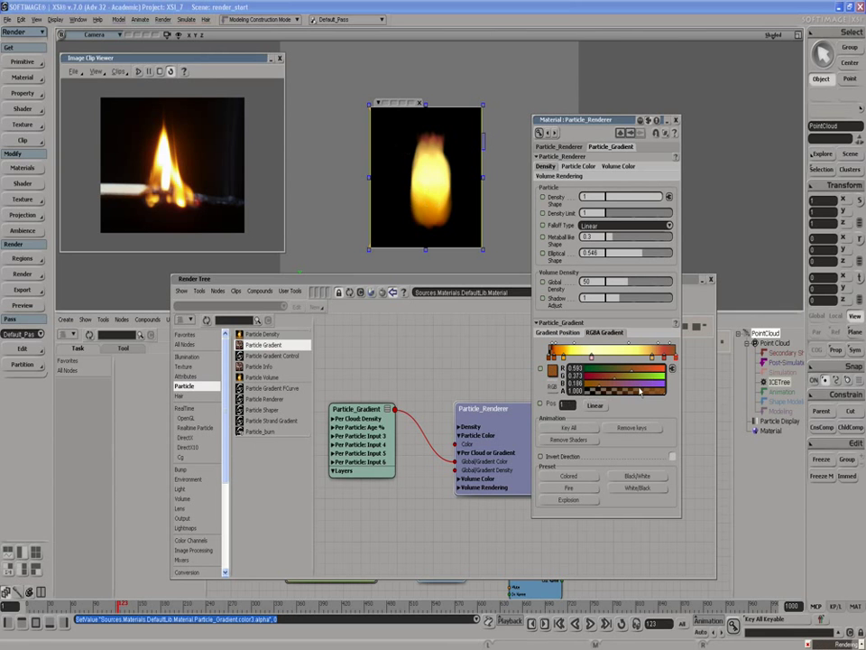
{"action": "left_click_drag", "start_coordinate": [605, 397], "coordinate": [558, 394]}
Step: Lower the alpha of the dark orange marker at 0.04 to 0.678, the red marker at 0.91 to 0.853, and the orange marker at 0.81 to 0.836
{"action": "left_click", "coordinate": [553, 356]}
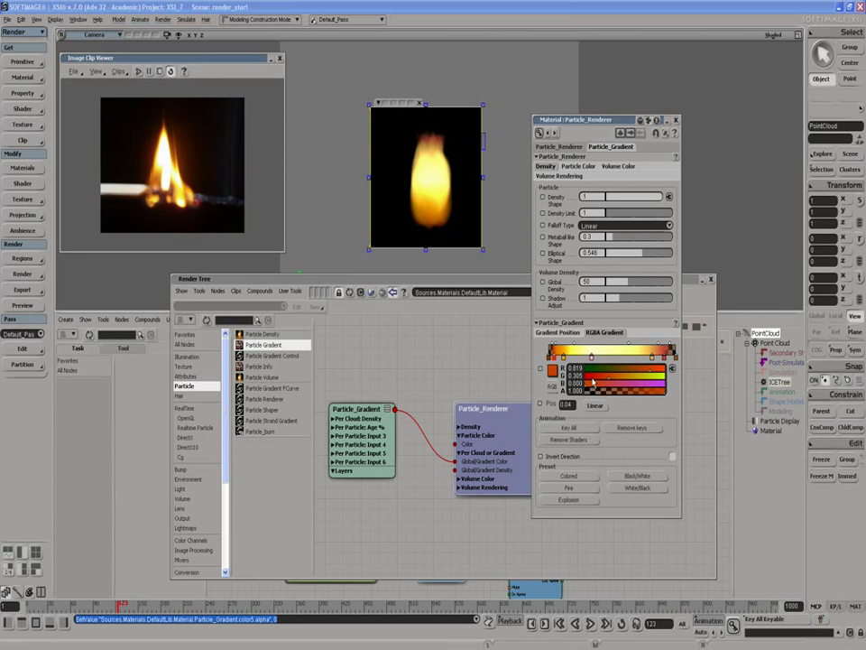
{"action": "left_click_drag", "start_coordinate": [639, 397], "coordinate": [638, 394]}
{"action": "left_click", "coordinate": [663, 356]}
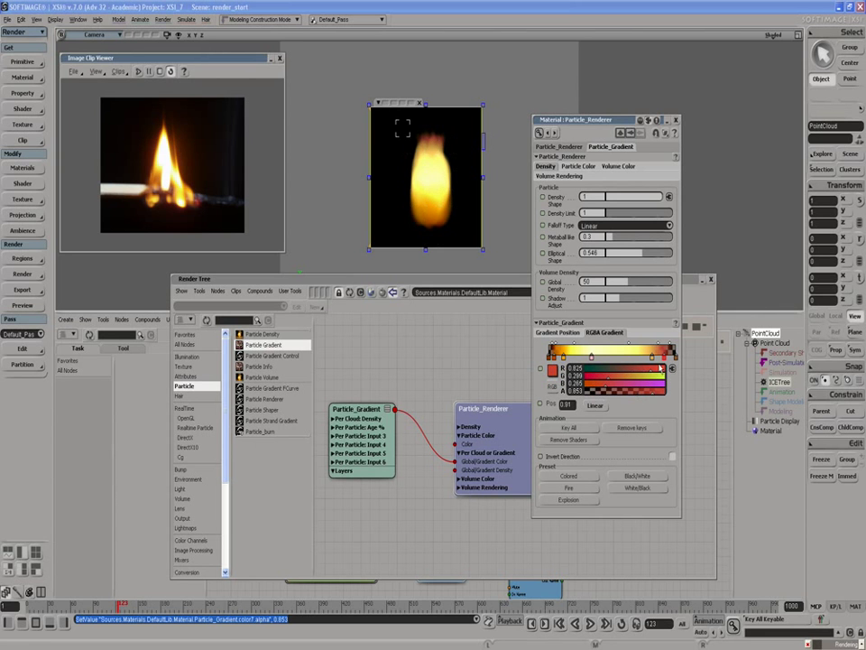
{"action": "left_click", "coordinate": [645, 395]}
{"action": "left_click", "coordinate": [646, 395]}
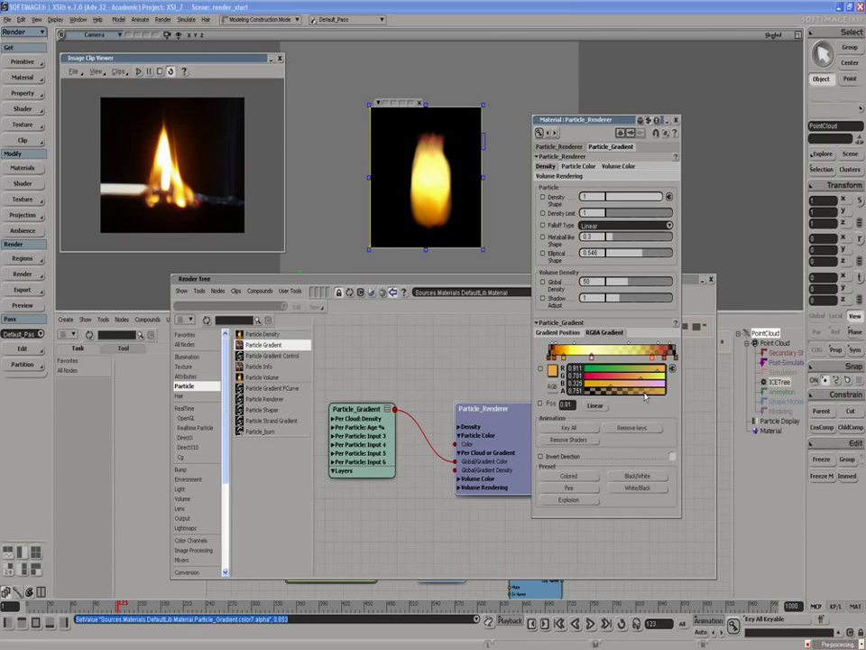
Step: Set the alpha of the orange marker at 0.12 to 0.814 and of the pale yellow marker at 0.34 to 0.938
{"action": "left_click", "coordinate": [567, 358]}
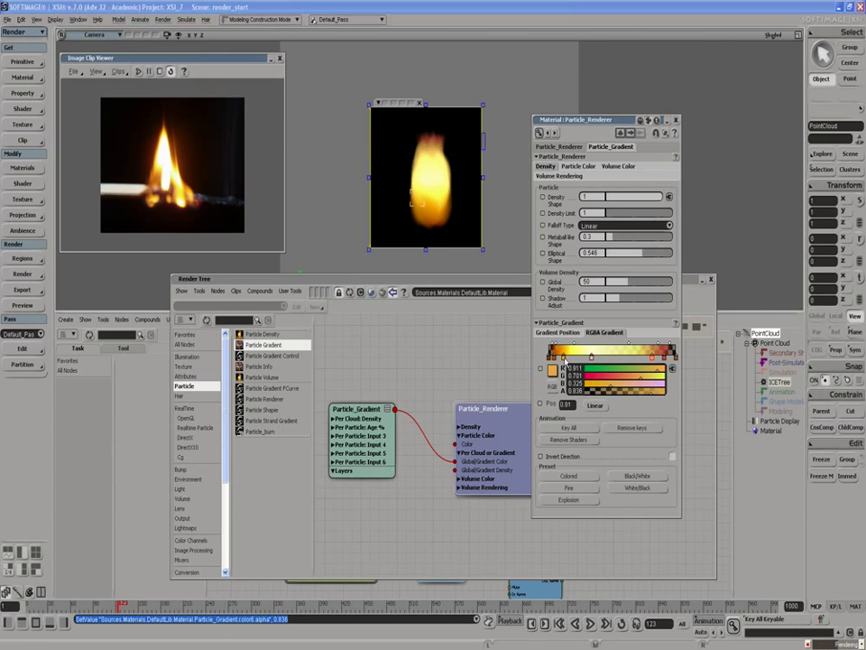
{"action": "left_click", "coordinate": [649, 390]}
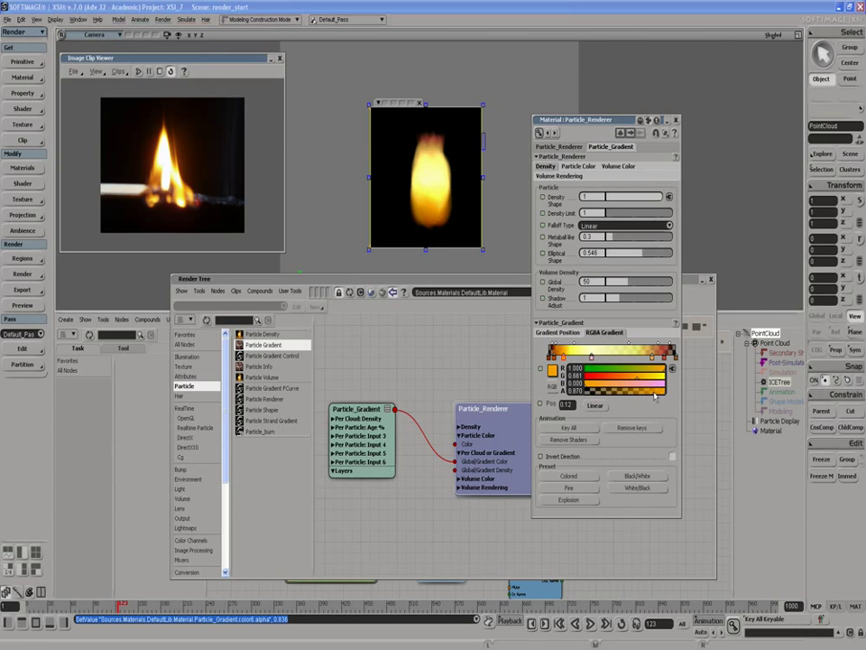
{"action": "left_click", "coordinate": [591, 358]}
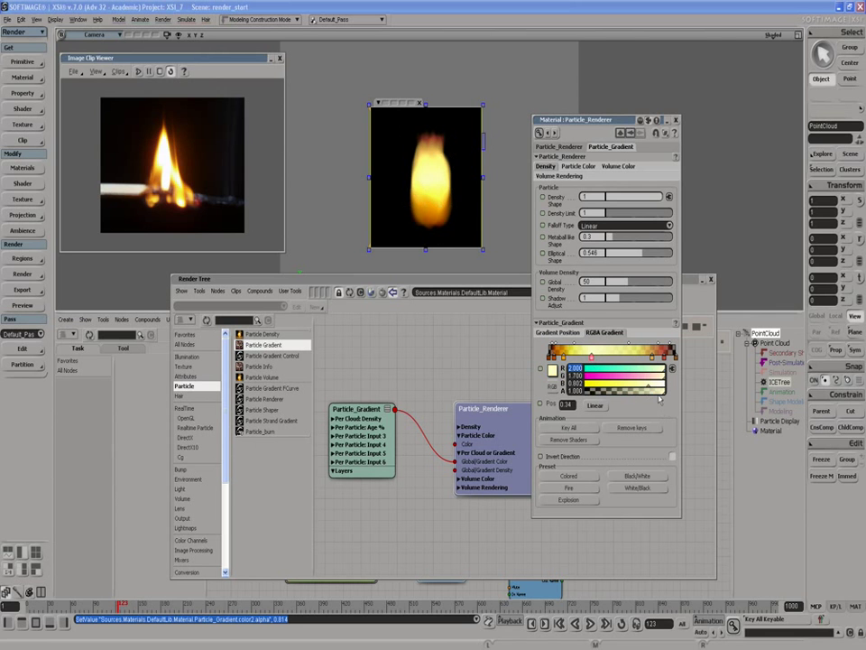
{"action": "left_click", "coordinate": [660, 392]}
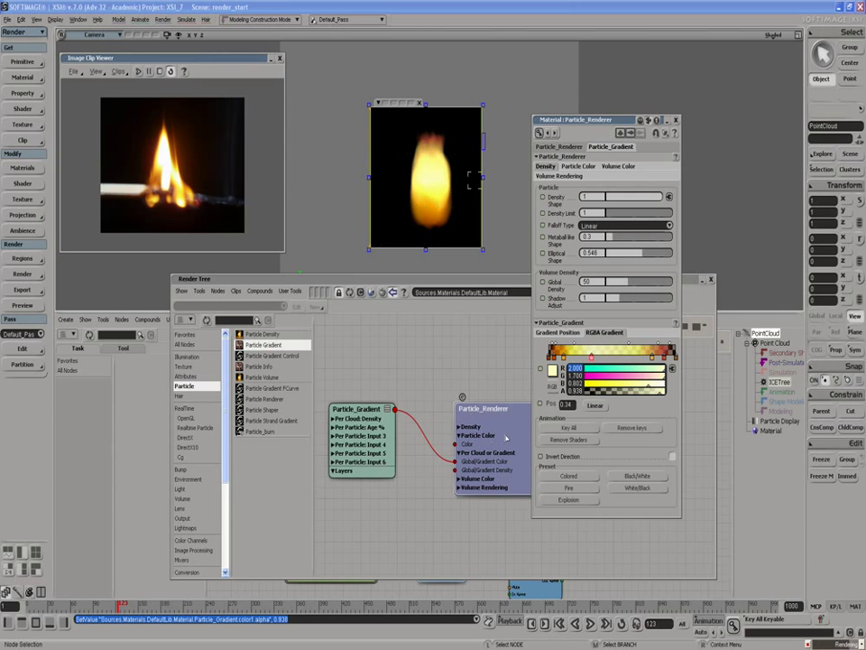
Step: Connect Particle_Gradient's output to the Global/Gradient Density input of Particle_Renderer as well
{"action": "left_click_drag", "start_coordinate": [394, 408], "coordinate": [458, 476]}
{"action": "left_click_drag", "start_coordinate": [459, 476], "coordinate": [456, 470]}
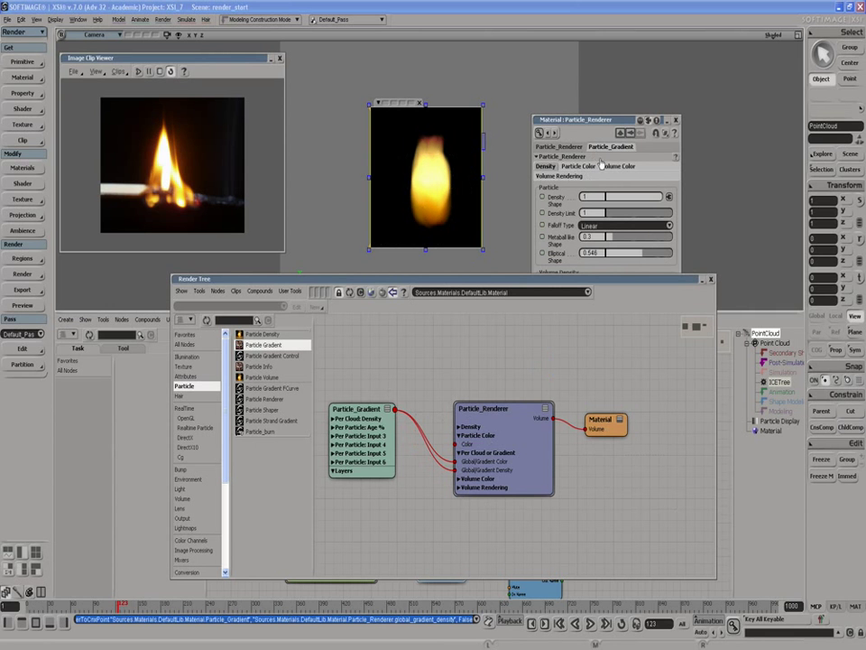
Step: Bring the material properties back to the front and move the gradient's early dark orange marker to about 0.06
{"action": "left_click_drag", "start_coordinate": [591, 123], "coordinate": [593, 103]}
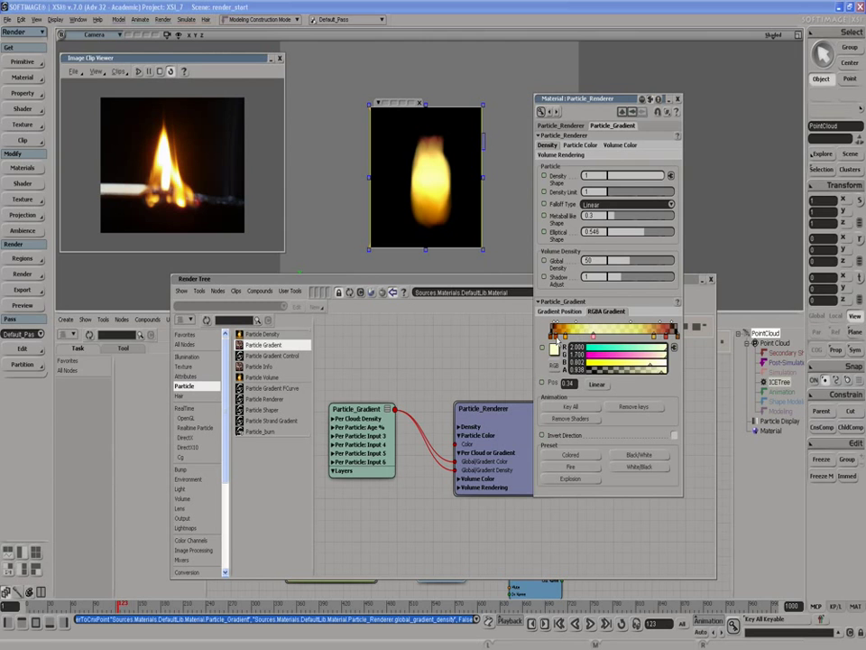
{"action": "left_click", "coordinate": [555, 336]}
{"action": "left_click_drag", "start_coordinate": [554, 337], "coordinate": [553, 338]}
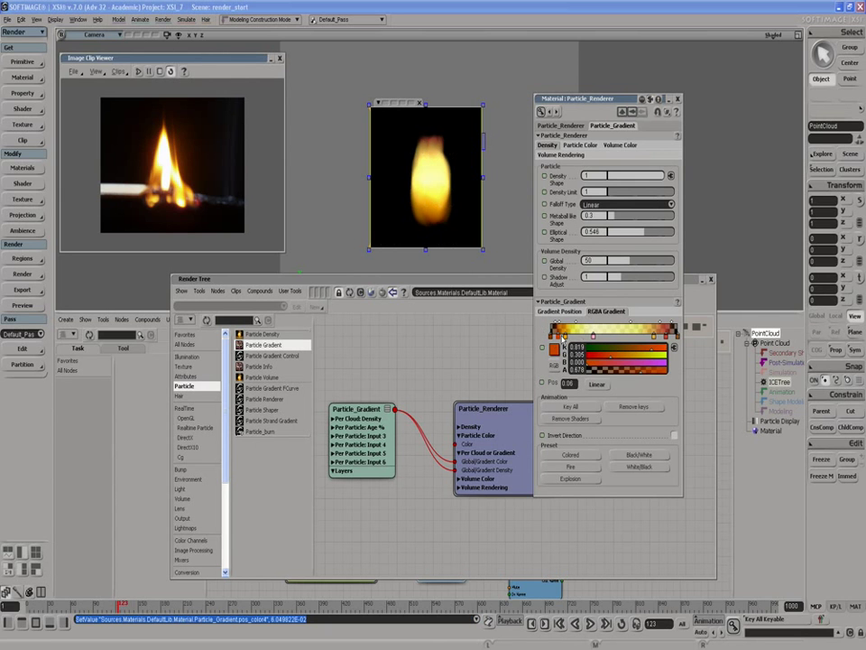
Step: Try an extra orange marker at about 0.08 with alpha 0.887, shift the neighboring orange marker to 0.13, and remove the extra marker
{"action": "left_click", "coordinate": [563, 336]}
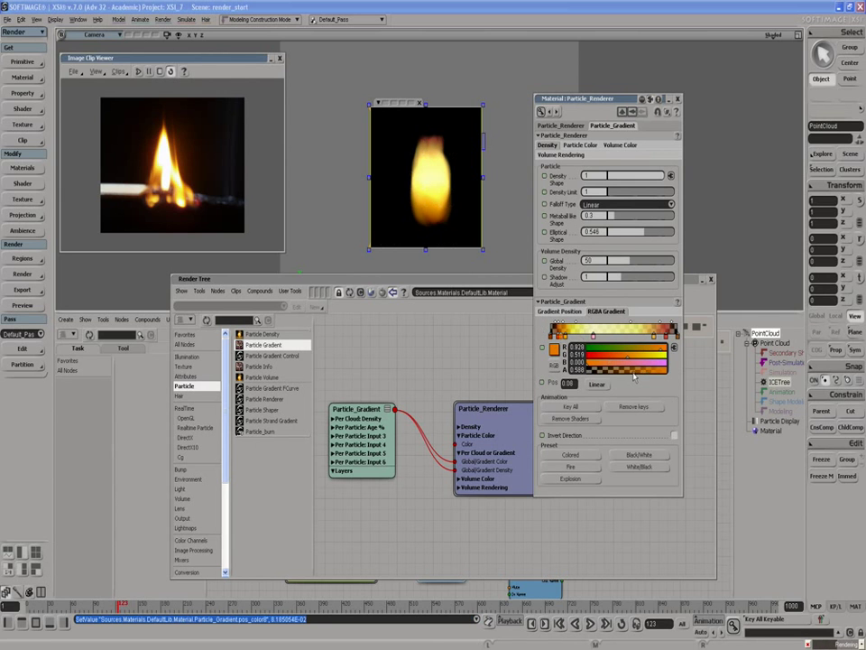
{"action": "mouse_move", "coordinate": [634, 375]}
{"action": "left_mouse_down"}
{"action": "mouse_move", "coordinate": [606, 374]}
{"action": "mouse_move", "coordinate": [643, 375]}
{"action": "left_mouse_up"}
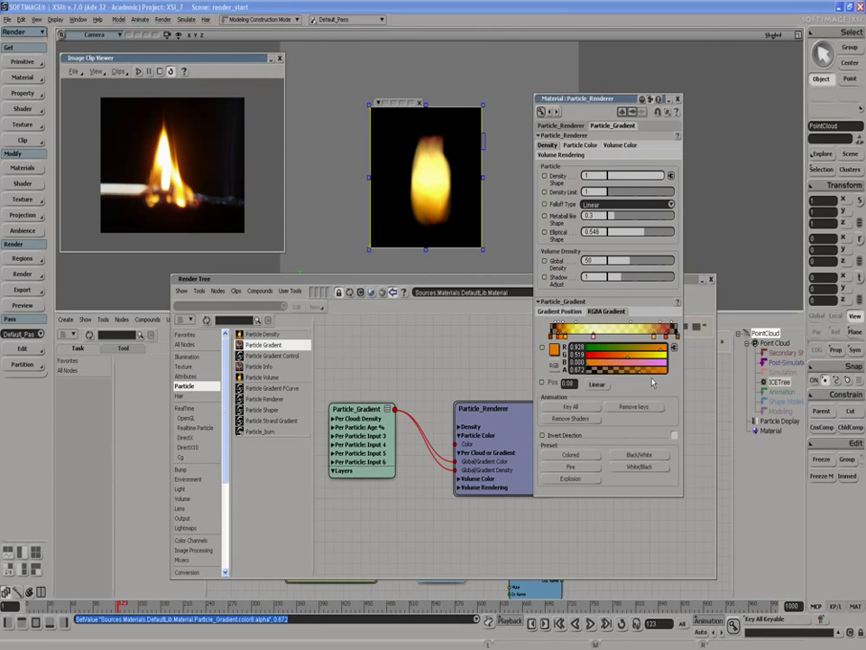
{"action": "left_click_drag", "start_coordinate": [651, 373], "coordinate": [656, 373]}
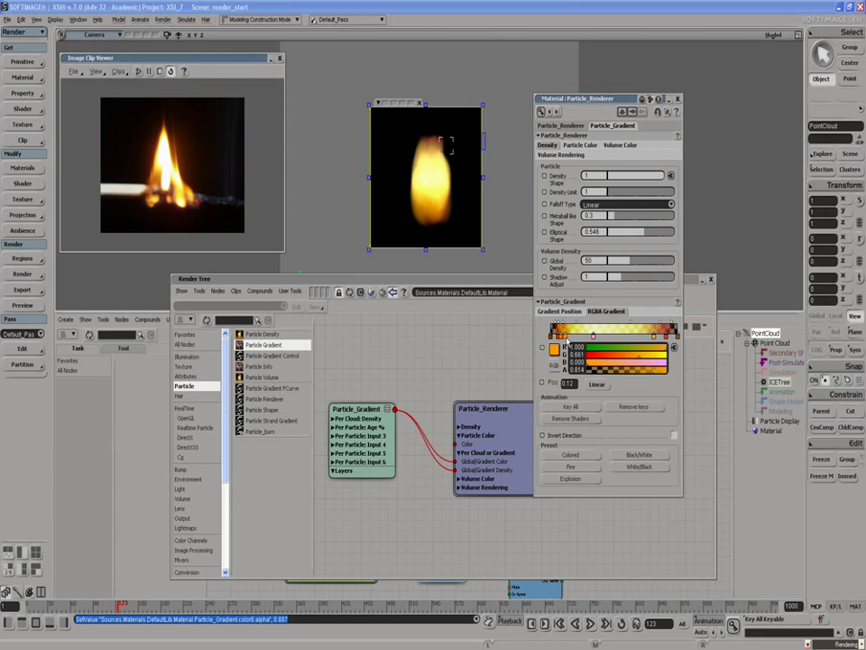
{"action": "left_click_drag", "start_coordinate": [565, 341], "coordinate": [569, 341]}
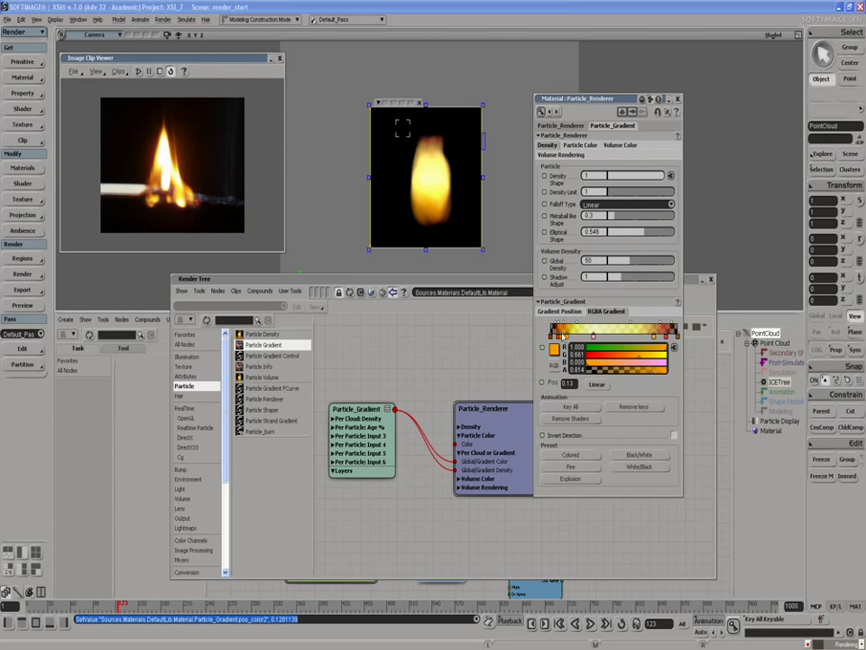
{"action": "left_click", "coordinate": [561, 340]}
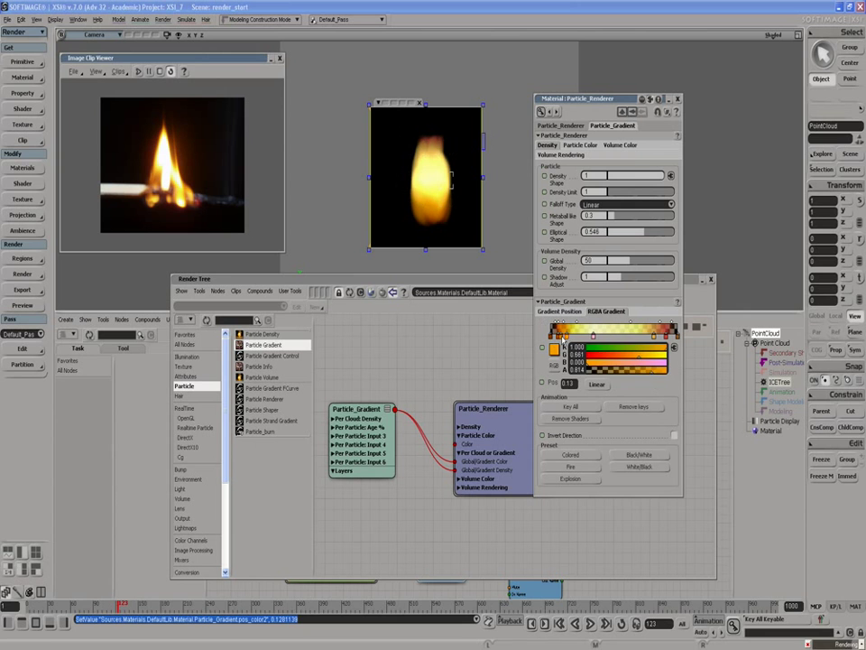
Step: Move the gradient's early orange marker to about 0.11 and close the Particle_Renderer properties
{"action": "left_click", "coordinate": [567, 339]}
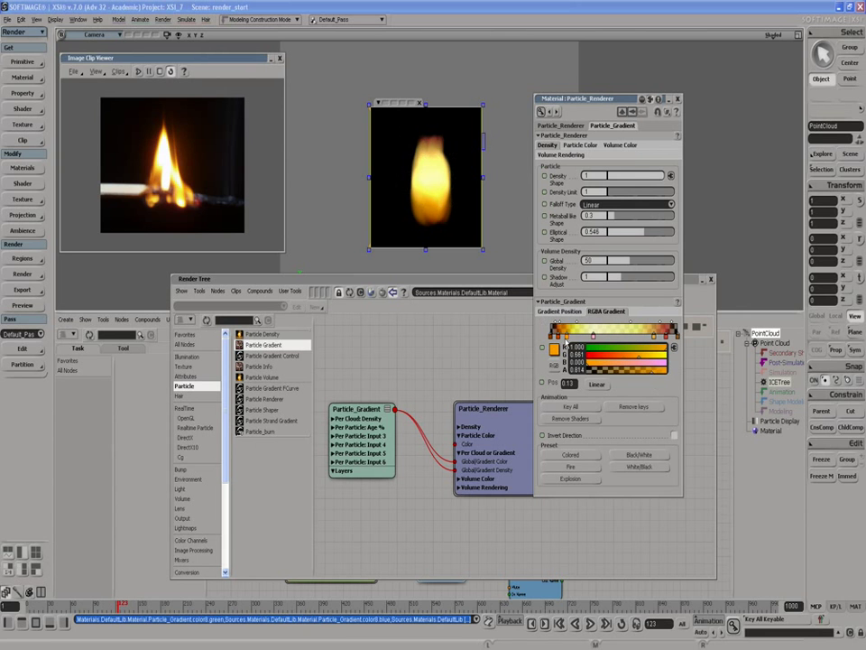
{"action": "left_click_drag", "start_coordinate": [568, 340], "coordinate": [566, 339]}
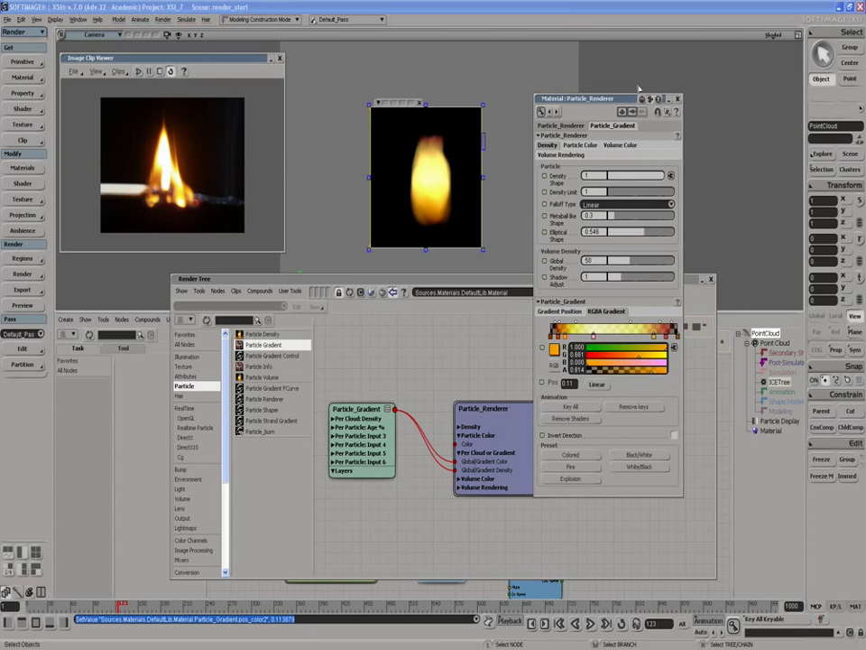
{"action": "left_click", "coordinate": [679, 100]}
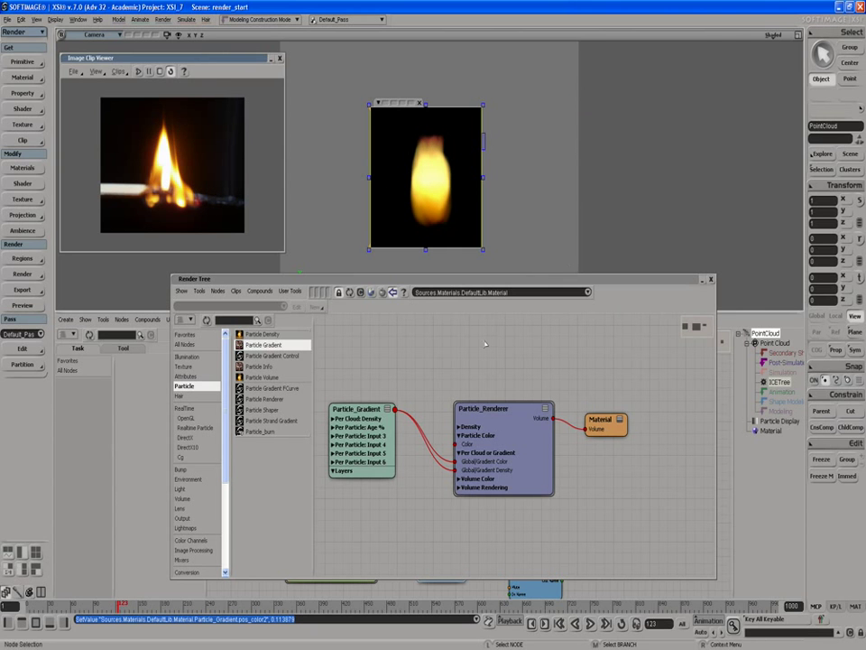
Step: Combine the Particle_Gradient and Particle_Renderer nodes into a single shader compound feeding the material's volume
{"action": "left_click", "coordinate": [270, 367]}
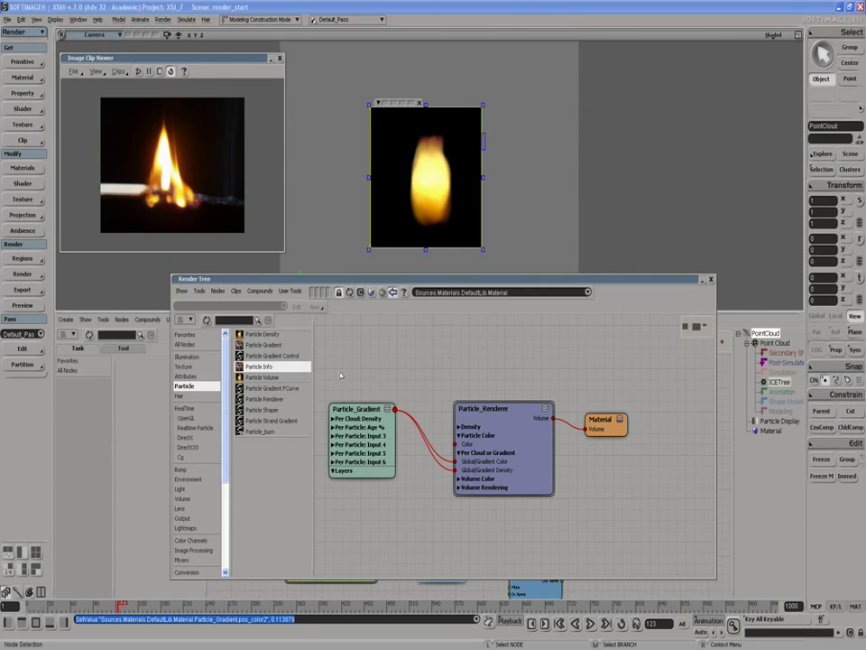
{"action": "right_click", "coordinate": [500, 423]}
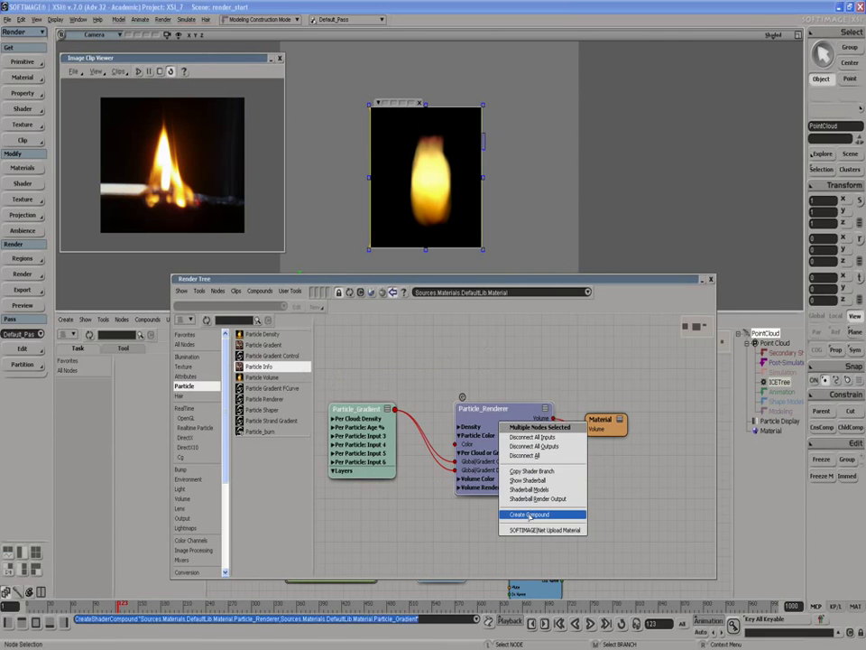
{"action": "left_click", "coordinate": [529, 515]}
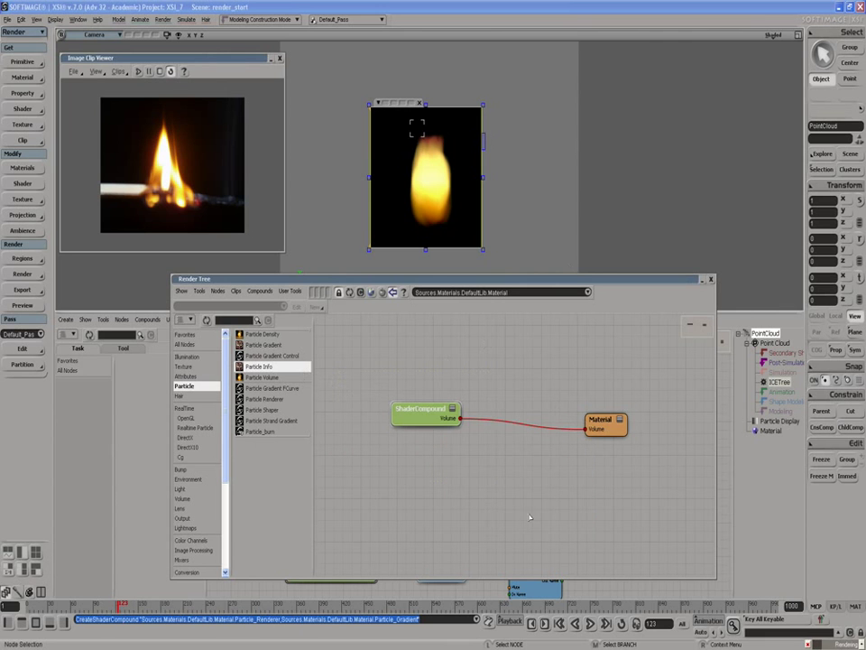
Step: Set the shader compound's type name to "flame" in its compound properties
{"action": "right_click", "coordinate": [428, 418]}
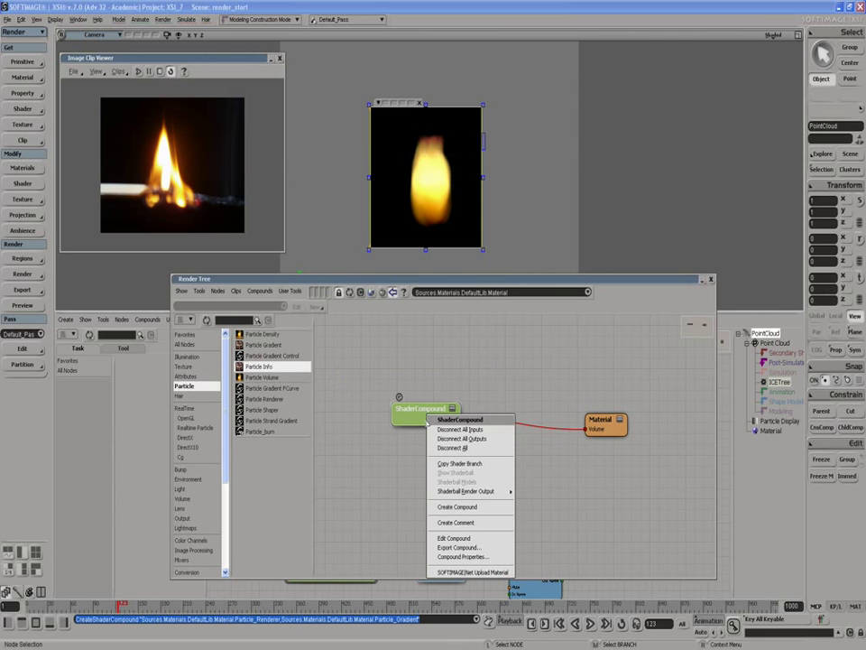
{"action": "left_click", "coordinate": [449, 556]}
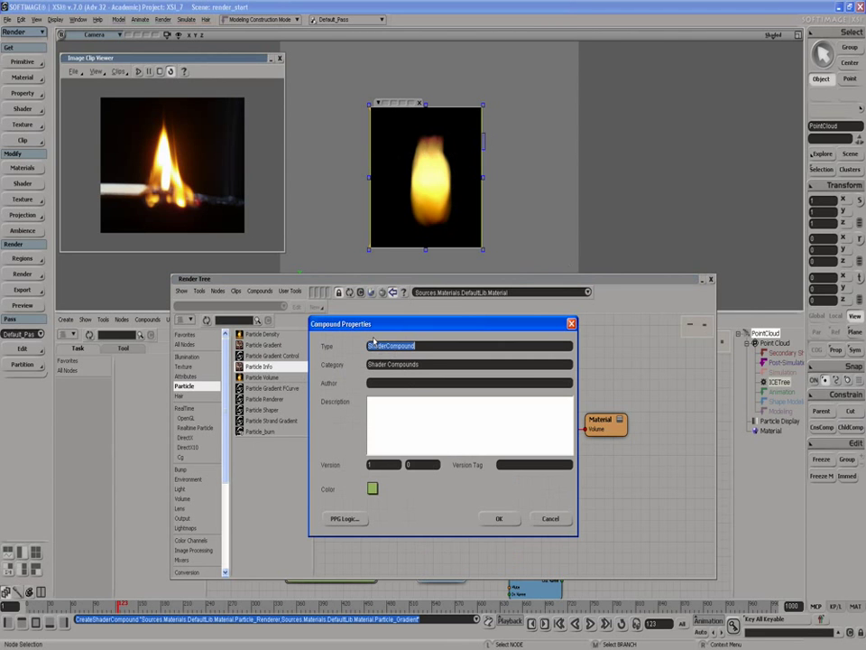
{"action": "key", "text": "BackSpace"}
{"action": "left_click", "coordinate": [499, 519]}
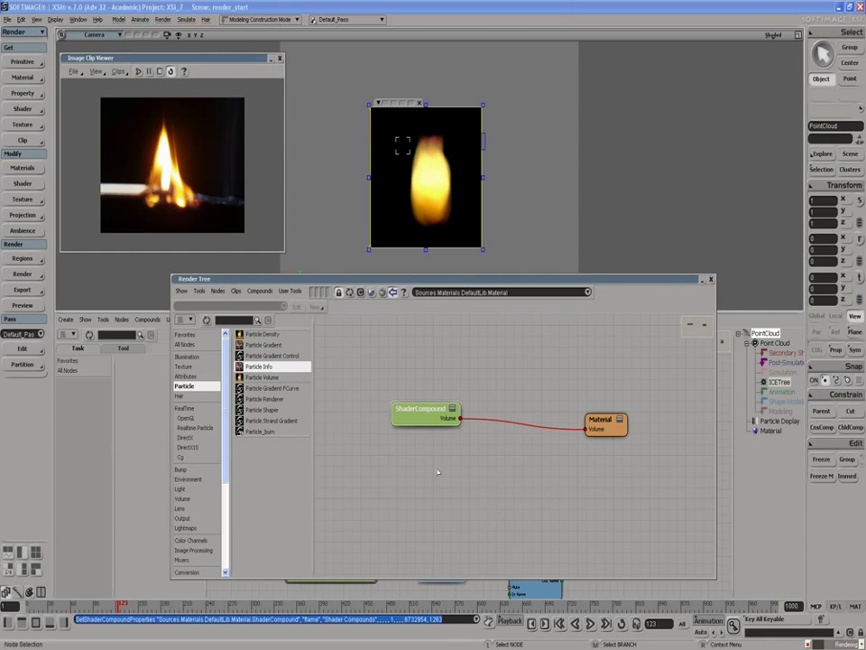
Step: Export the shader compound as flame.xsirtcompound to the RTCompounds folder, replacing the existing file
{"action": "right_click", "coordinate": [425, 422]}
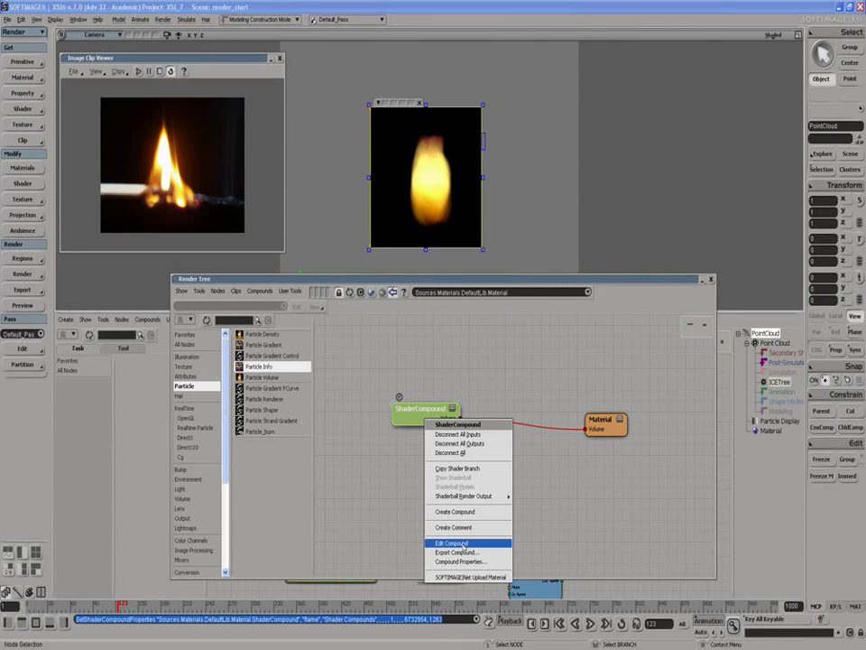
{"action": "left_click", "coordinate": [456, 551]}
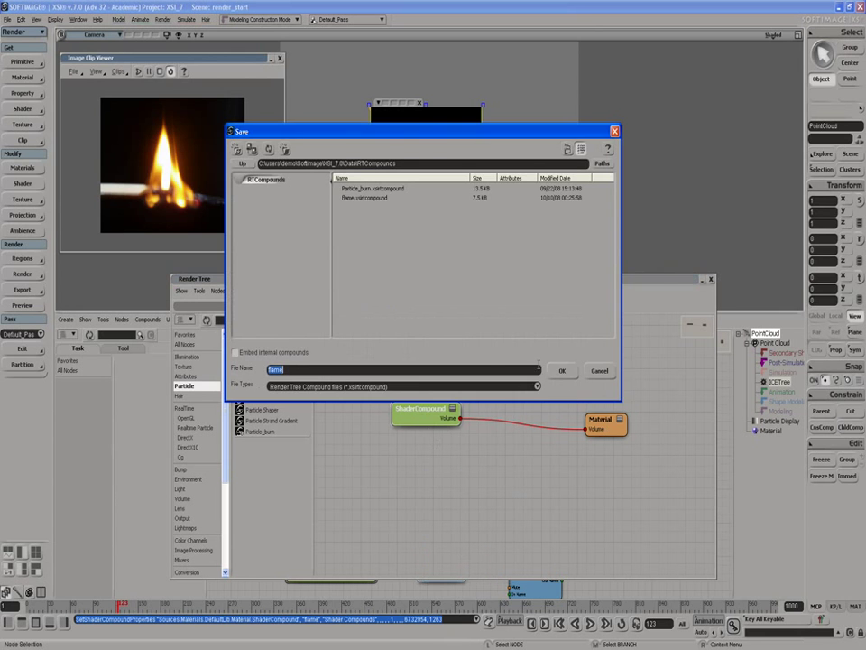
{"action": "left_click", "coordinate": [561, 370]}
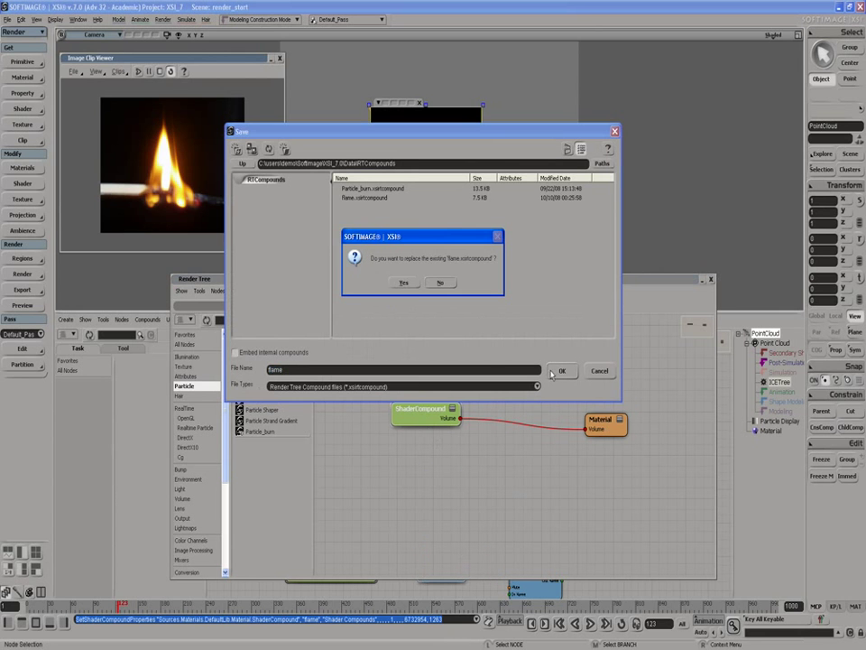
{"action": "left_click", "coordinate": [404, 284]}
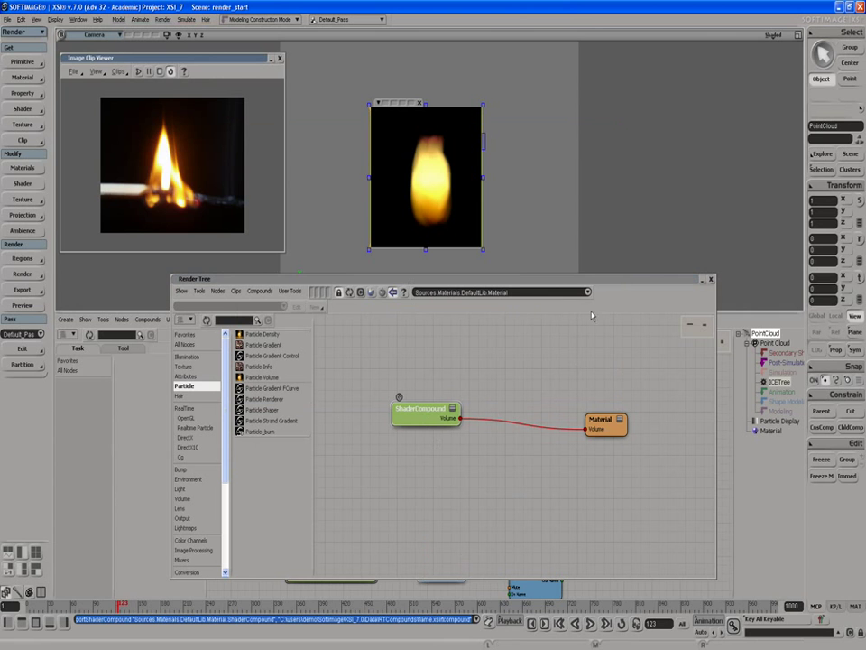
Step: Shift the Render Tree window slightly and place the shader compound node closer to the Material node
{"action": "mouse_move", "coordinate": [473, 279]}
{"action": "left_mouse_down"}
{"action": "mouse_move", "coordinate": [489, 334]}
{"action": "mouse_move", "coordinate": [468, 285]}
{"action": "left_mouse_up"}
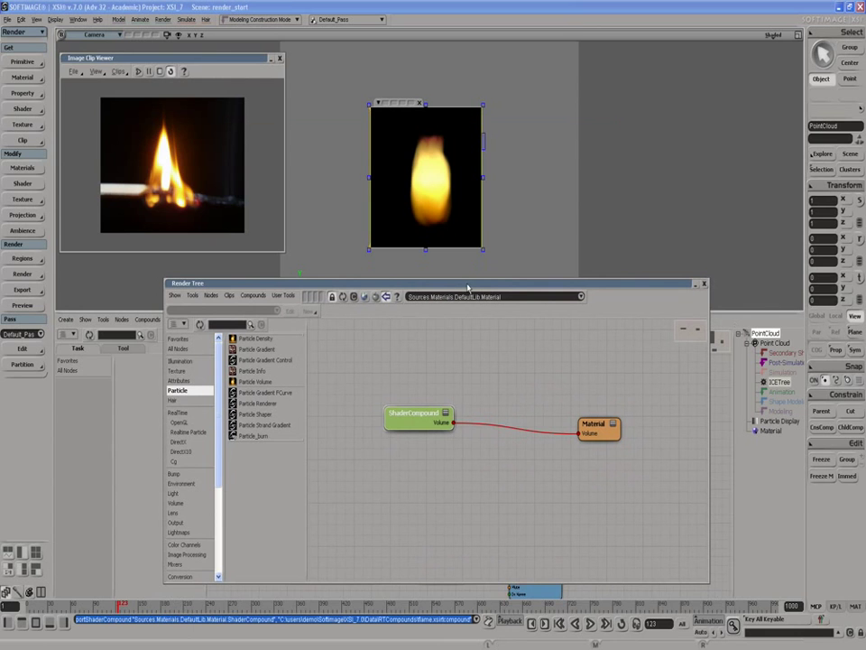
{"action": "left_click_drag", "start_coordinate": [425, 414], "coordinate": [474, 428]}
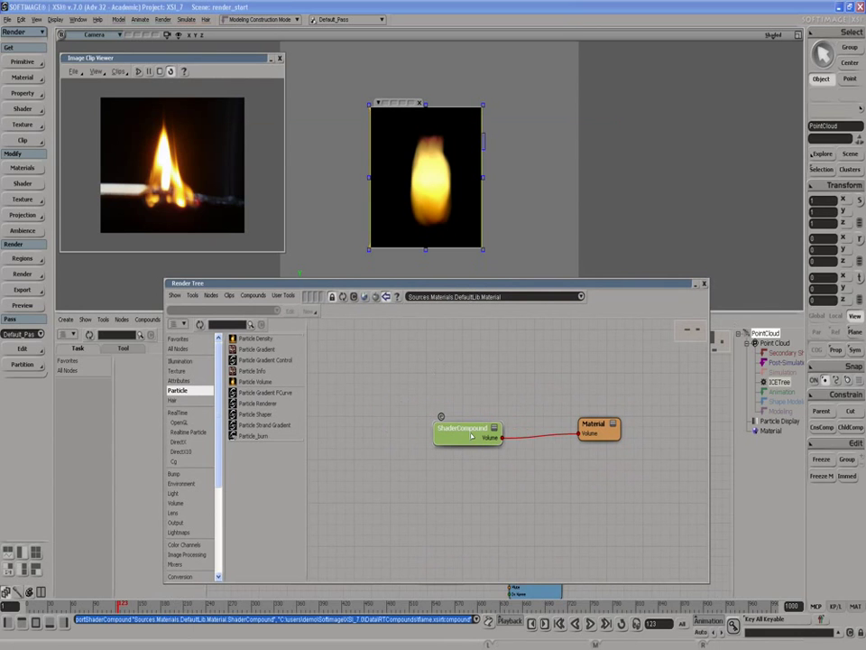